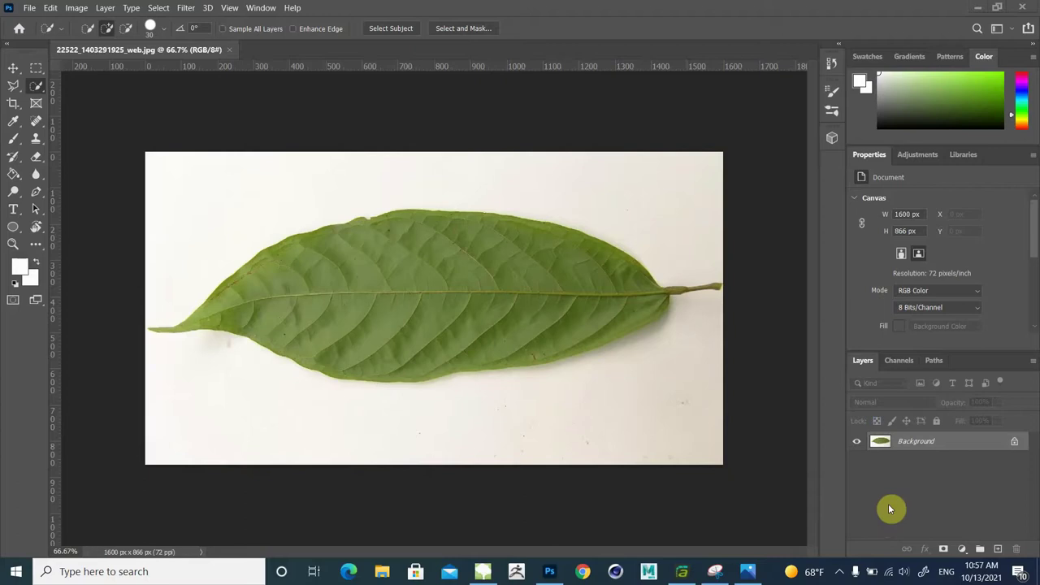
Step: Convert the locked Background layer into an editable Layer 0
{"action": "left_click", "coordinate": [919, 446]}
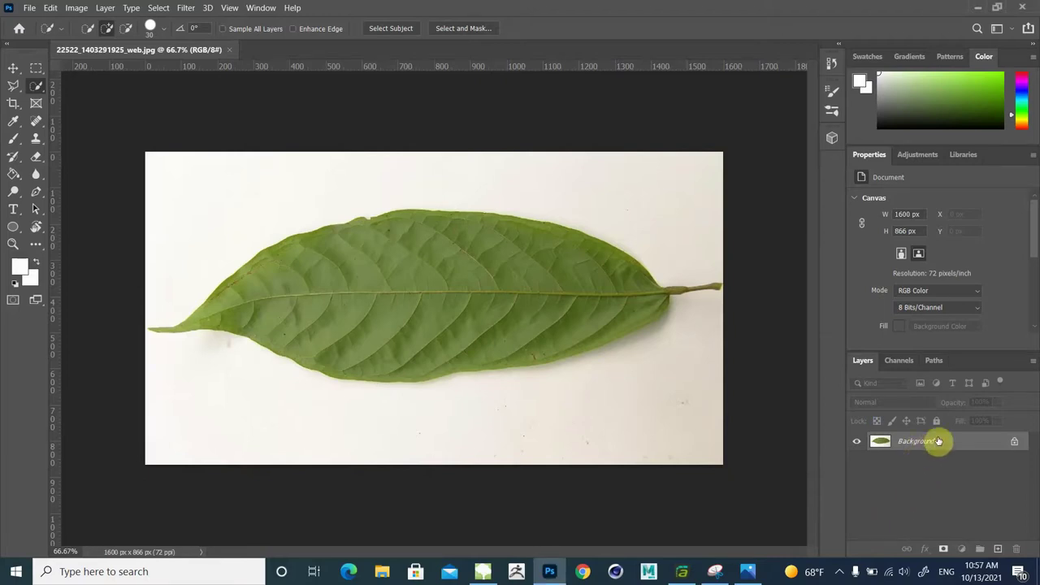
{"action": "double_click", "coordinate": [952, 440]}
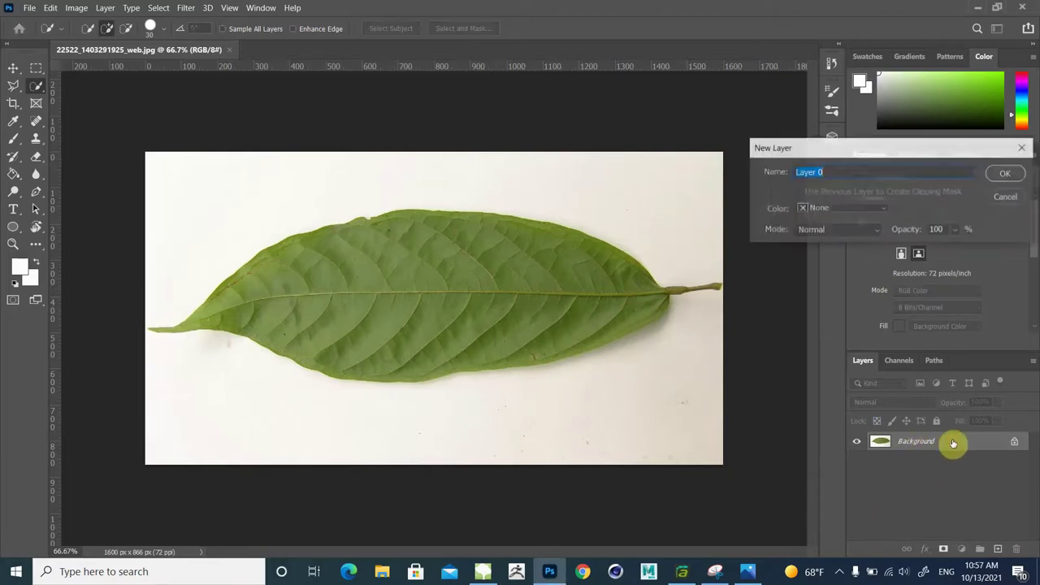
{"action": "left_click", "coordinate": [1005, 173]}
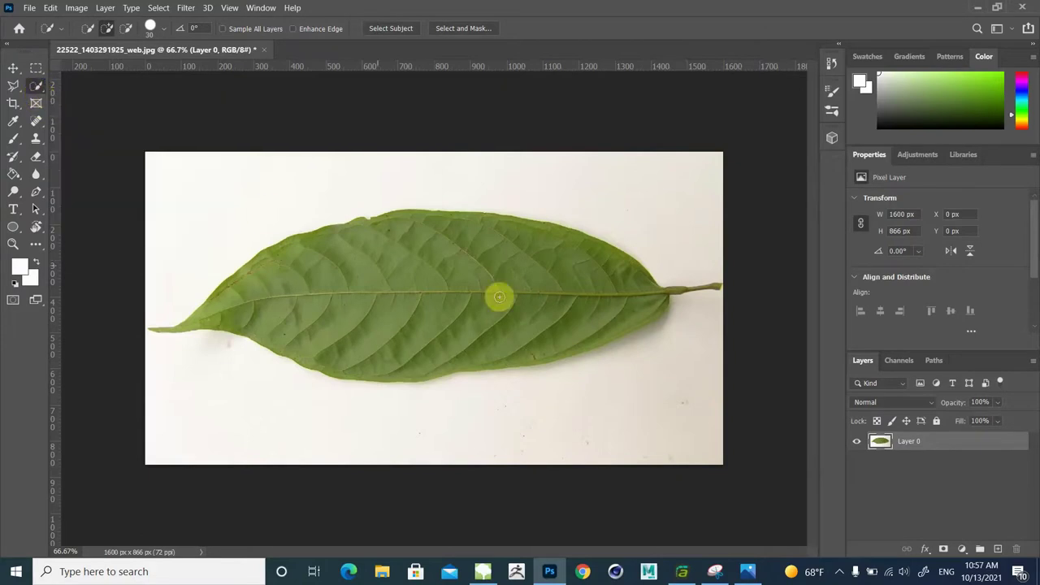
Step: Quick Select the white above and below the leaf and delete it to transparency
{"action": "mouse_move", "coordinate": [566, 183]}
{"action": "left_mouse_down"}
{"action": "mouse_move", "coordinate": [243, 198]}
{"action": "mouse_move", "coordinate": [151, 301]}
{"action": "left_mouse_up"}
{"action": "mouse_move", "coordinate": [165, 374]}
{"action": "left_mouse_down"}
{"action": "mouse_move", "coordinate": [311, 400]}
{"action": "mouse_move", "coordinate": [617, 387]}
{"action": "left_mouse_up"}
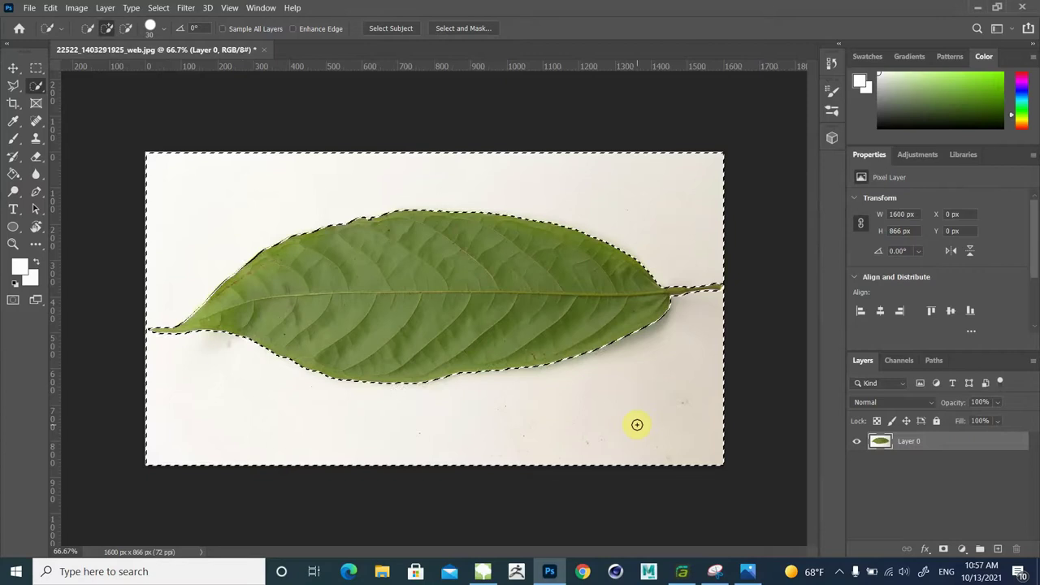
{"action": "key", "text": "Delete"}
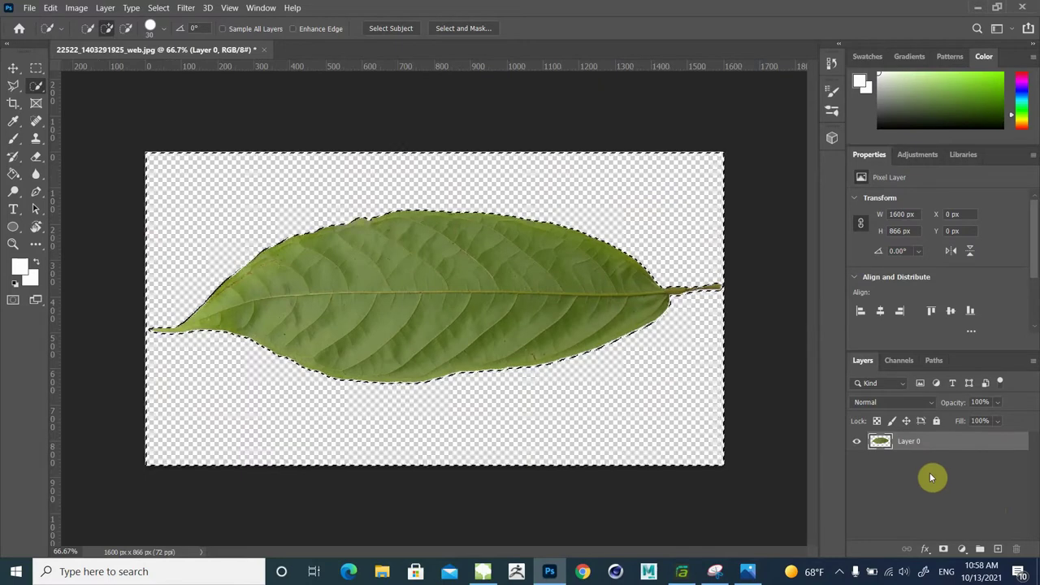
Step: Select the leaf and add a layer mask to Layer 0 in its shape
{"action": "key", "text": "ctrl+d"}
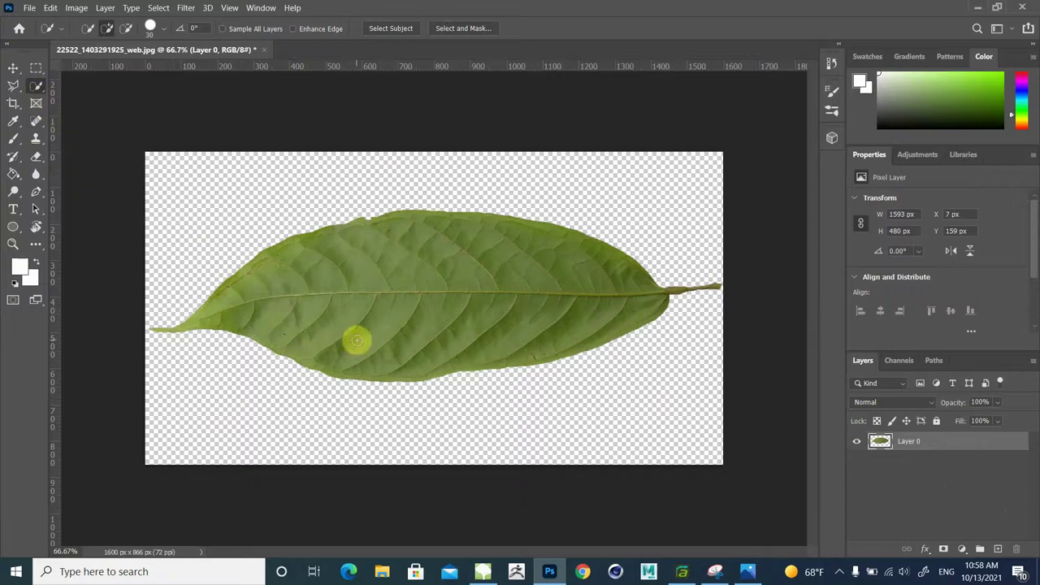
{"action": "left_click_drag", "start_coordinate": [233, 295], "coordinate": [518, 263]}
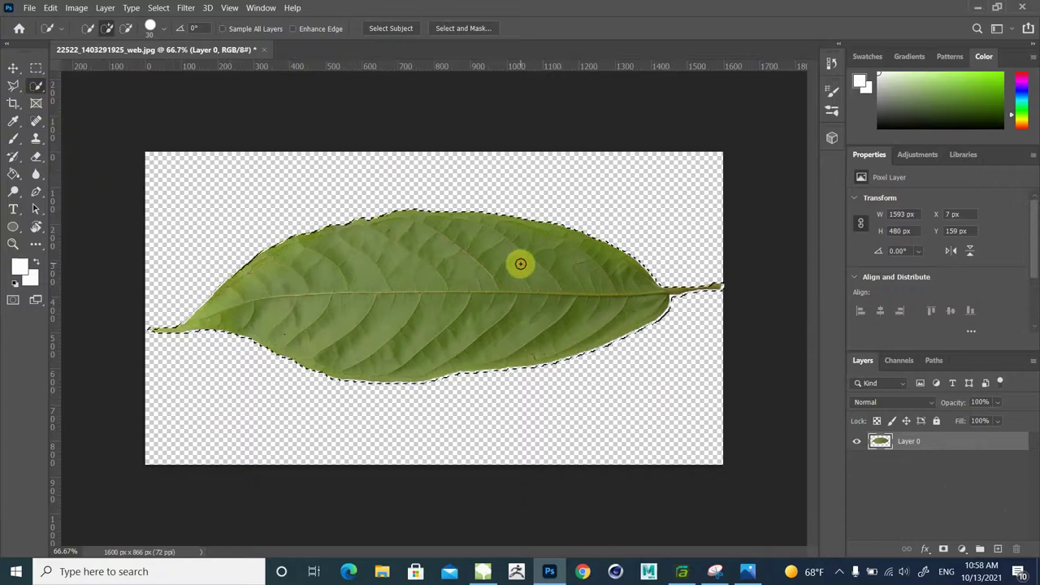
{"action": "left_click", "coordinate": [943, 550]}
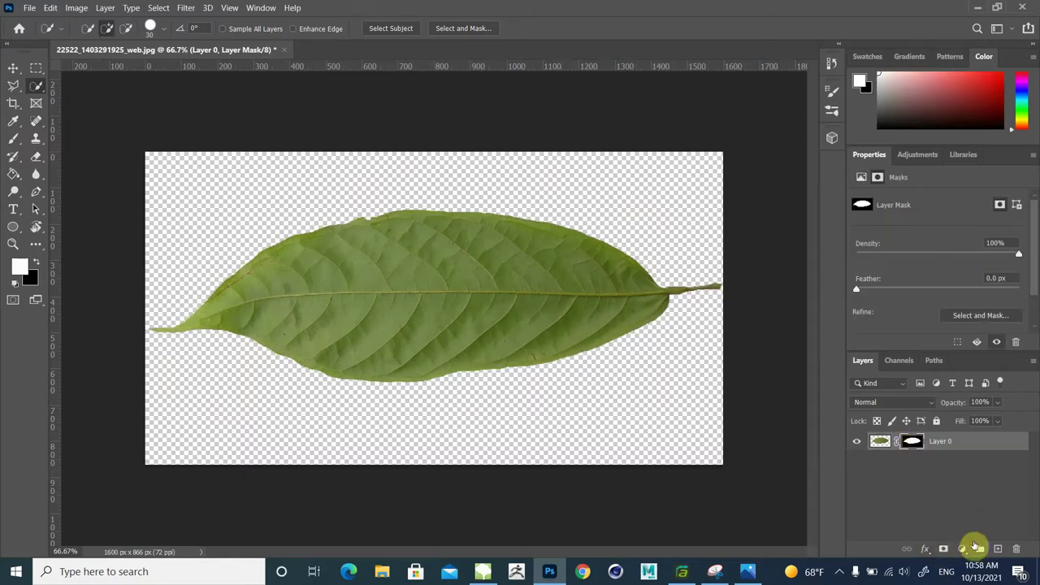
Step: Add a new empty Layer 1 and select all of Layer 0's leaf mask for copying
{"action": "left_click", "coordinate": [978, 549]}
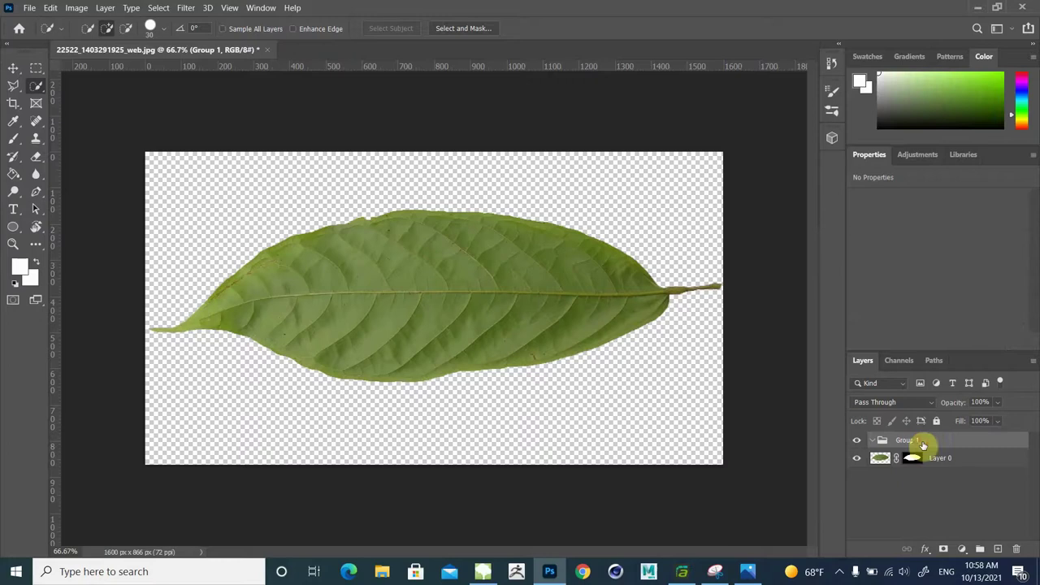
{"action": "key", "text": "Delete"}
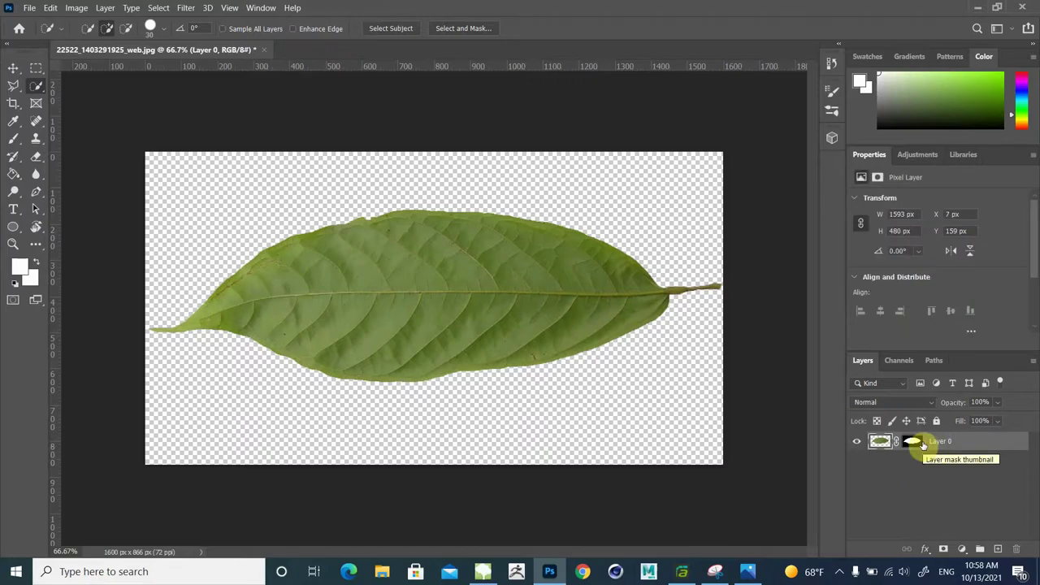
{"action": "left_click", "coordinate": [998, 548]}
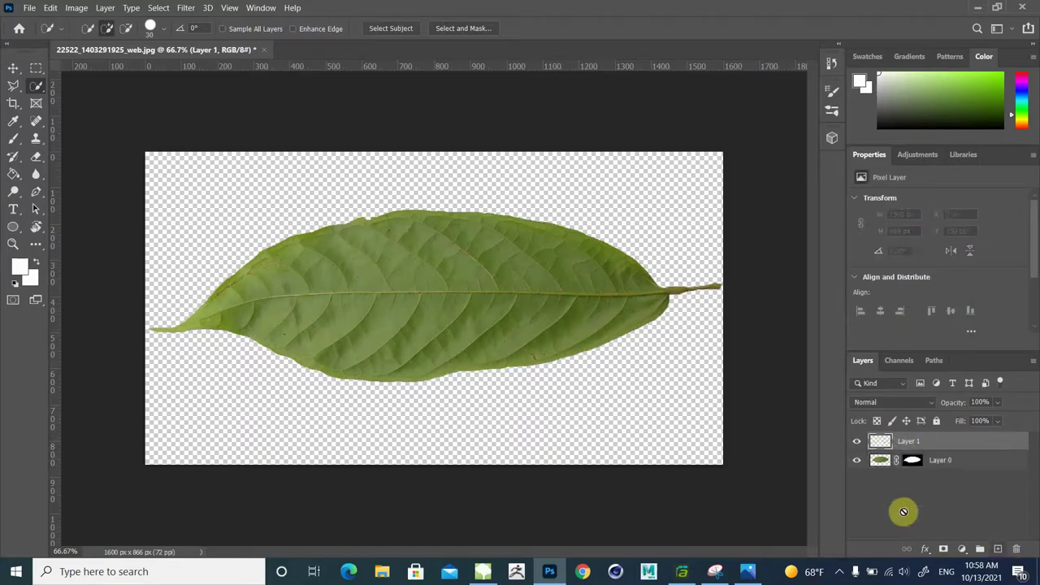
{"action": "left_click", "coordinate": [913, 460]}
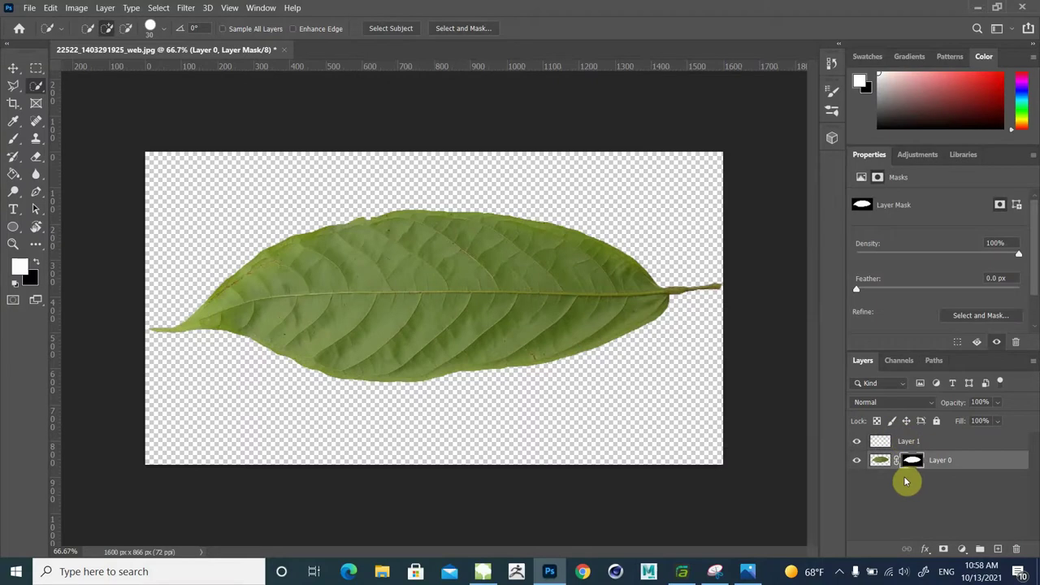
{"action": "key", "text": "ctrl+a"}
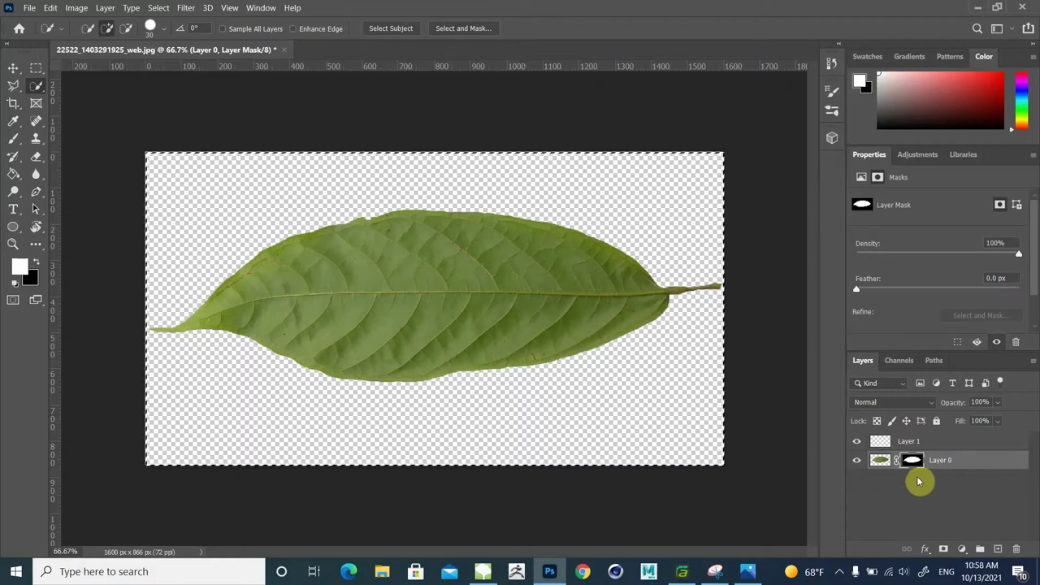
{"action": "left_click", "coordinate": [909, 443]}
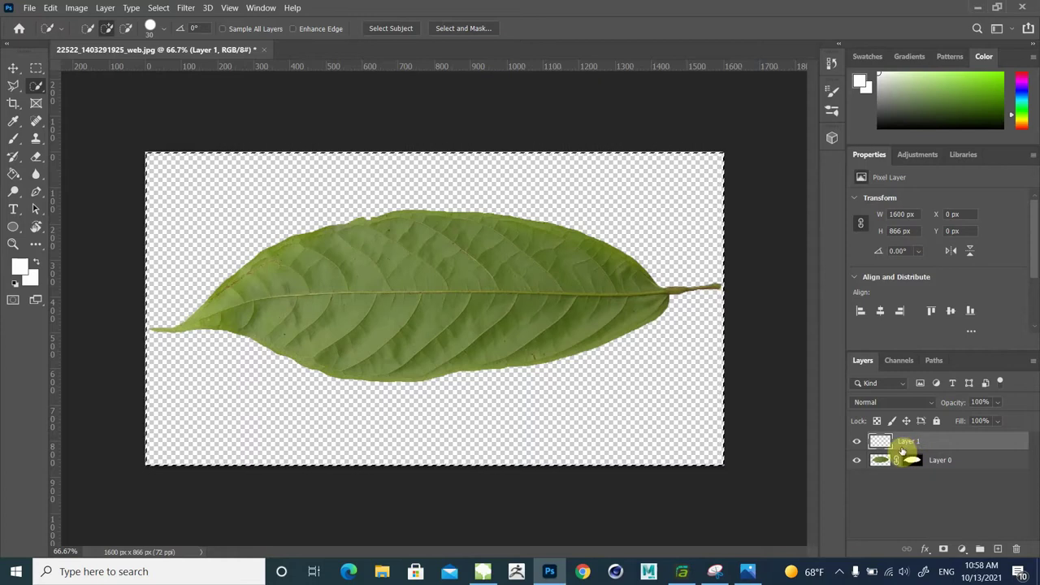
Step: Paste the black-and-white leaf mask onto Layer 1 and rename it Opacity
{"action": "left_click", "coordinate": [906, 458], "text": "alt"}
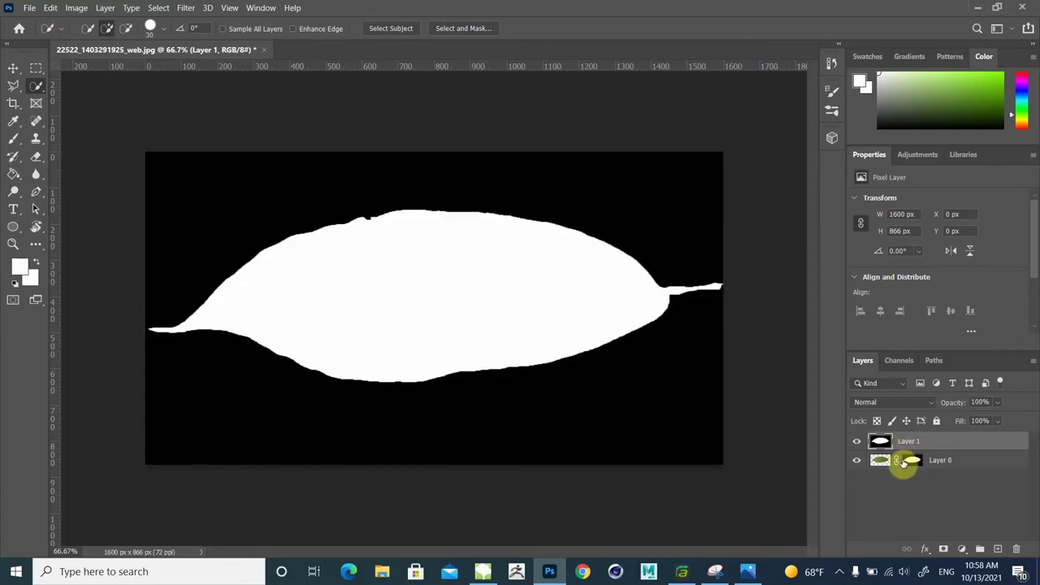
{"action": "double_click", "coordinate": [909, 439]}
{"action": "type", "text": "Ori"}
{"action": "key", "text": "Return"}
{"action": "left_click", "coordinate": [905, 486]}
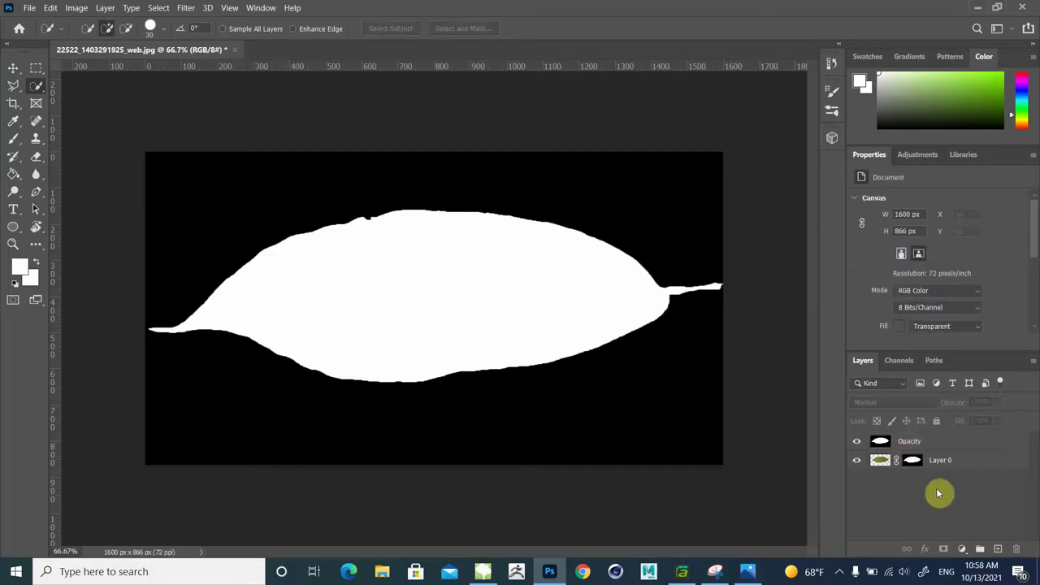
Step: Add a layer below Layer 0, hide Opacity, and fill the new layer with the leaf's green
{"action": "left_click", "coordinate": [998, 551]}
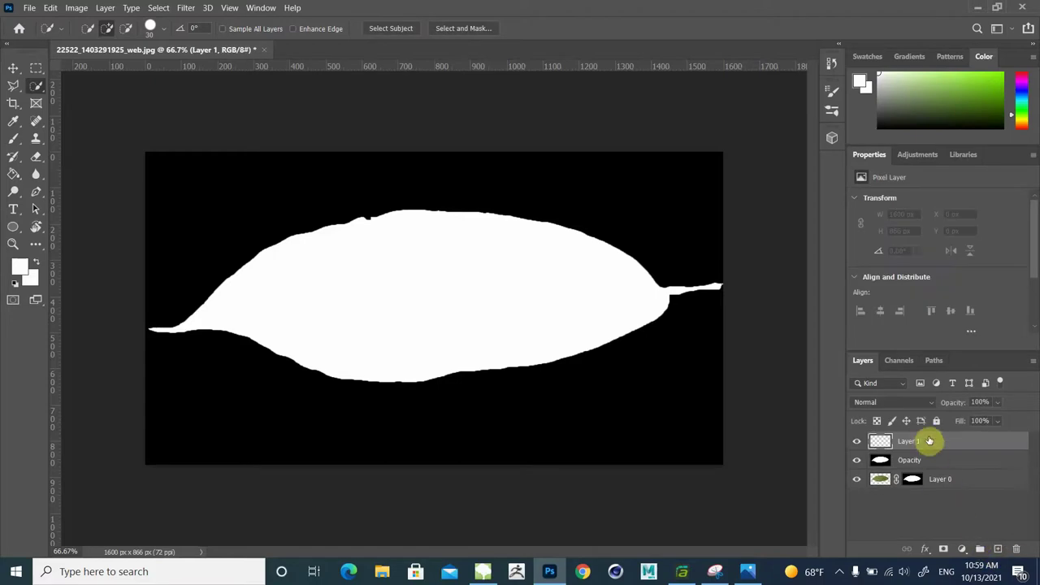
{"action": "left_click_drag", "start_coordinate": [928, 441], "coordinate": [923, 496]}
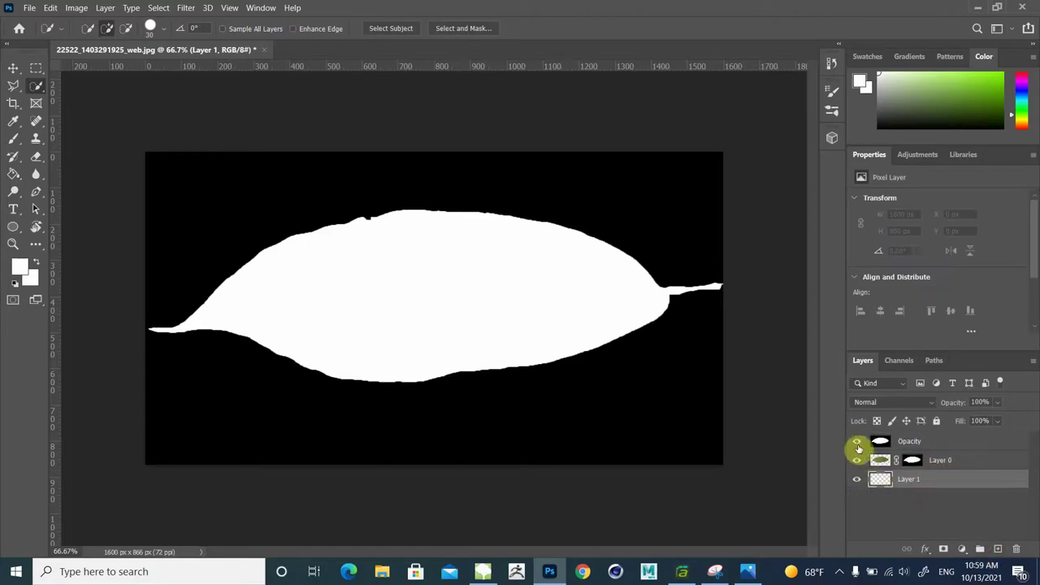
{"action": "left_click", "coordinate": [858, 441]}
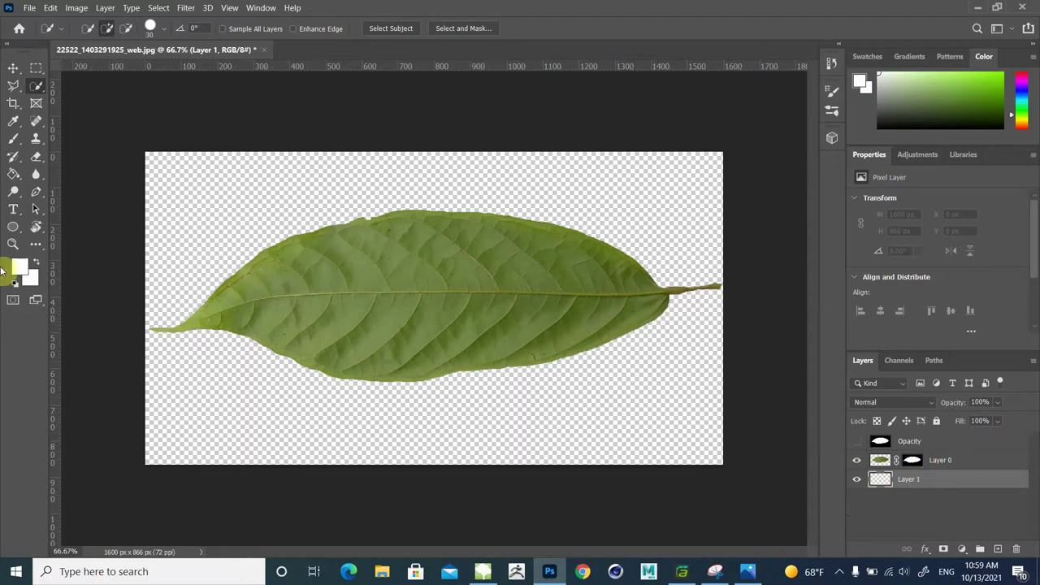
{"action": "left_click", "coordinate": [13, 174]}
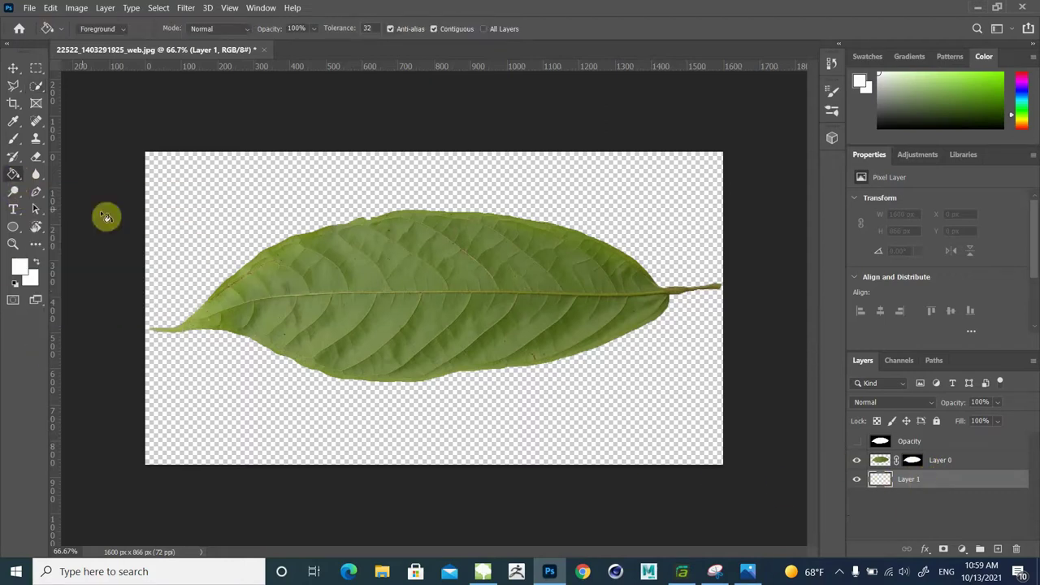
{"action": "left_click", "coordinate": [464, 271], "text": "alt"}
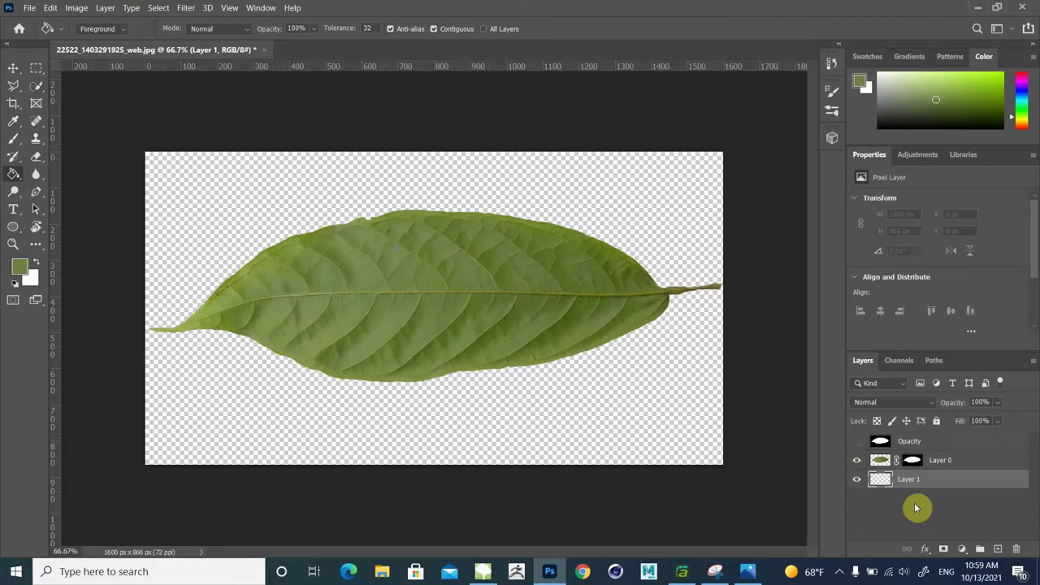
{"action": "left_click", "coordinate": [525, 423]}
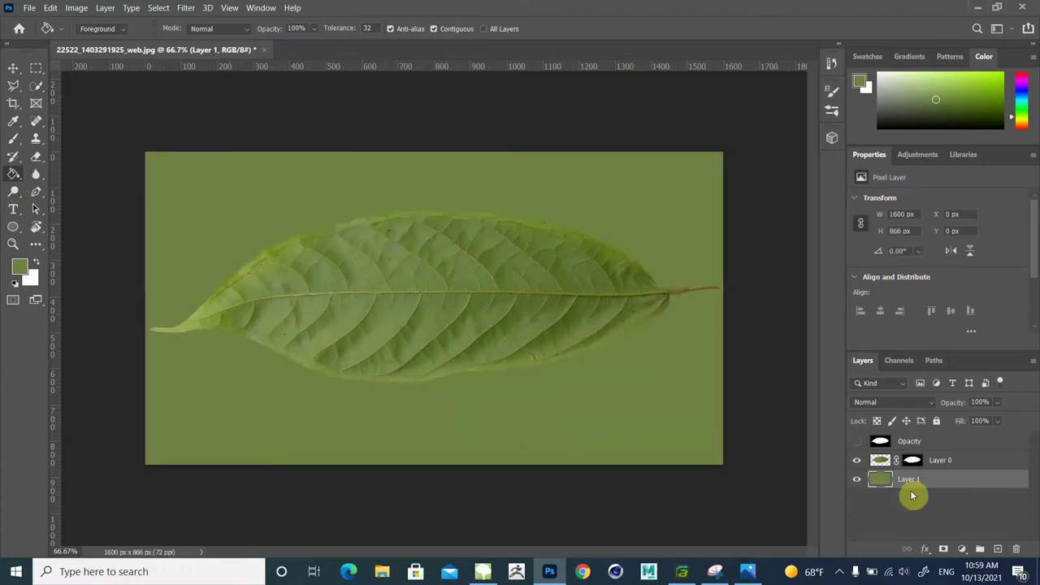
Step: Select the green fill layer and Layer 0 together
{"action": "left_click", "coordinate": [913, 509]}
{"action": "left_click", "coordinate": [908, 481]}
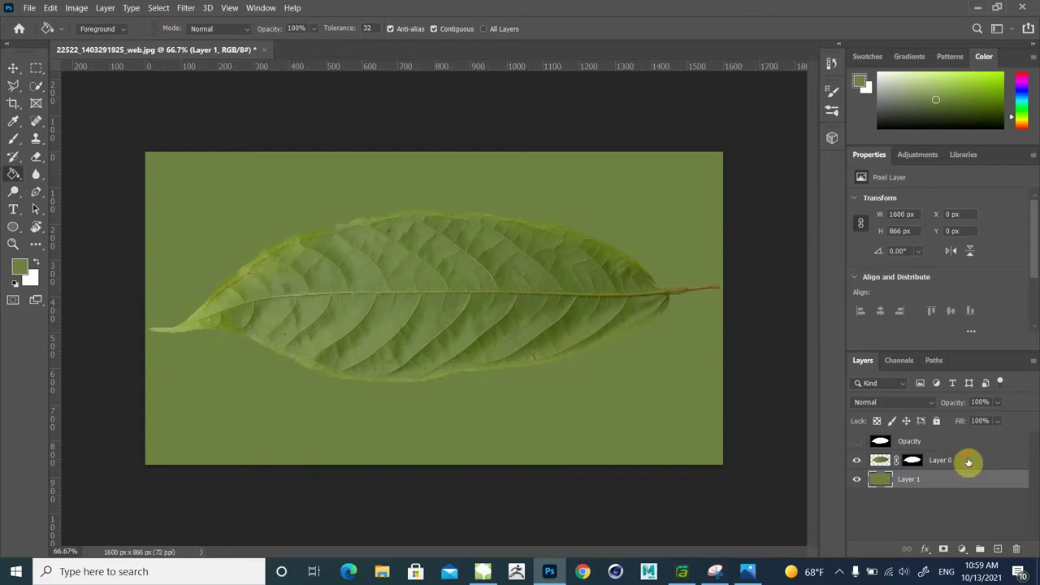
{"action": "left_click", "coordinate": [967, 462], "text": "shift"}
{"action": "right_click", "coordinate": [910, 482]}
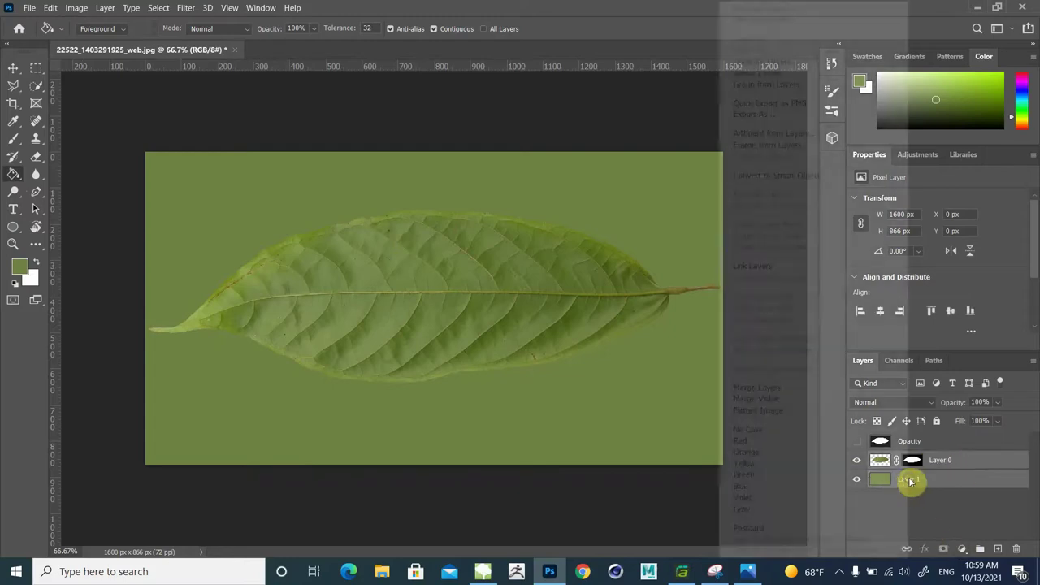
Step: Merge the leaf and green fill layers and name the result Base Color
{"action": "left_click", "coordinate": [744, 388]}
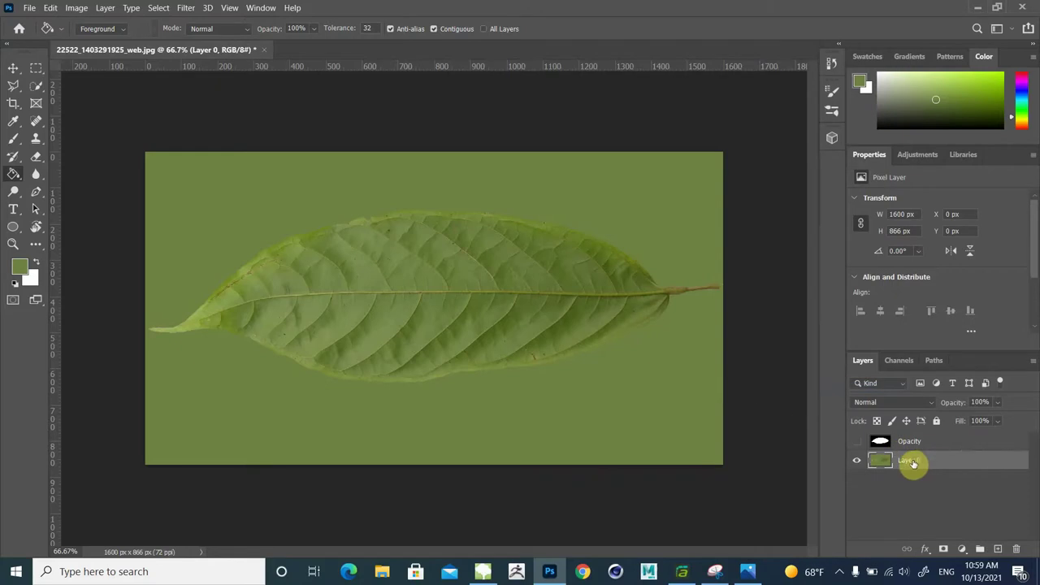
{"action": "double_click", "coordinate": [909, 461]}
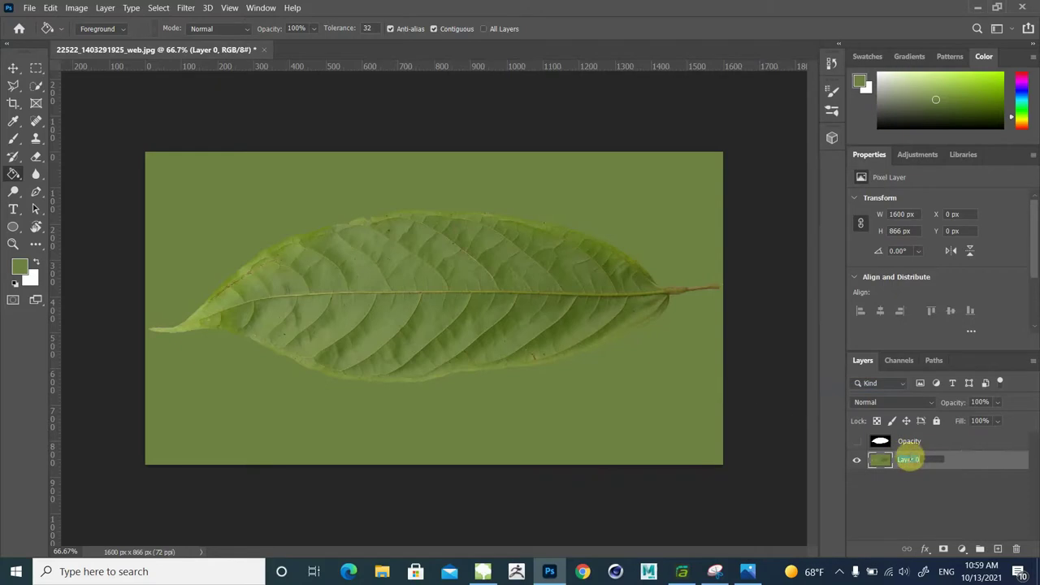
{"action": "type", "text": "Base Color"}
{"action": "key", "text": "Return"}
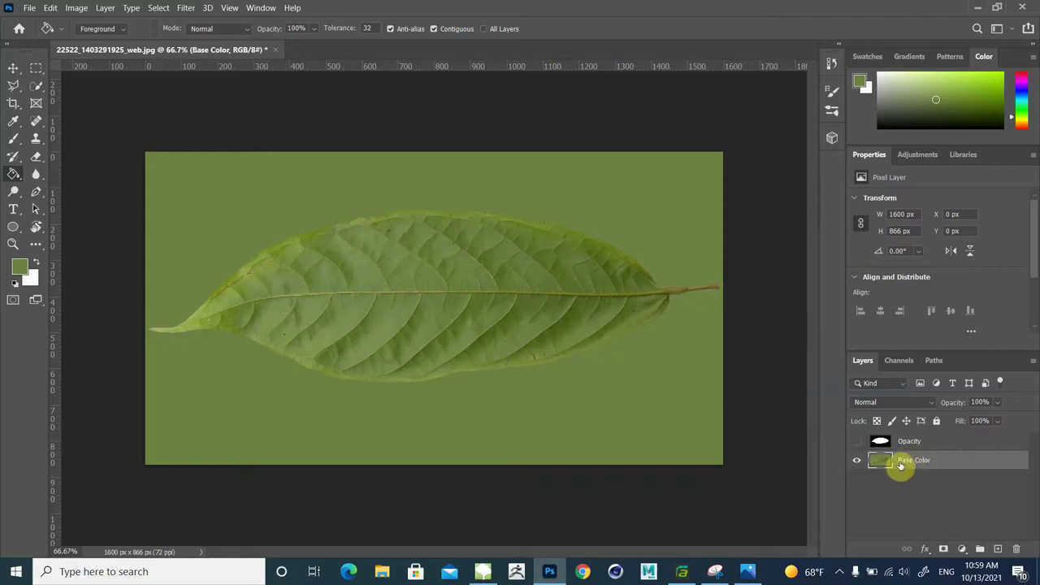
Step: Duplicate Base Color, rename the copy Normal Map, and hide the other two layers
{"action": "left_click_drag", "start_coordinate": [902, 461], "coordinate": [902, 497]}
{"action": "double_click", "coordinate": [919, 478]}
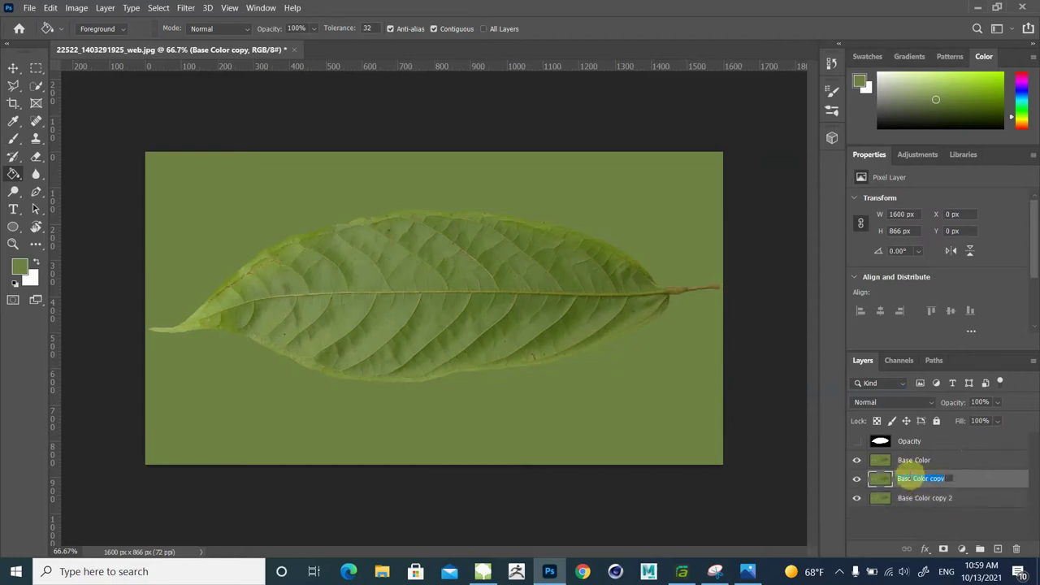
{"action": "type", "text": "H"}
{"action": "type", "text": "ormal MA"}
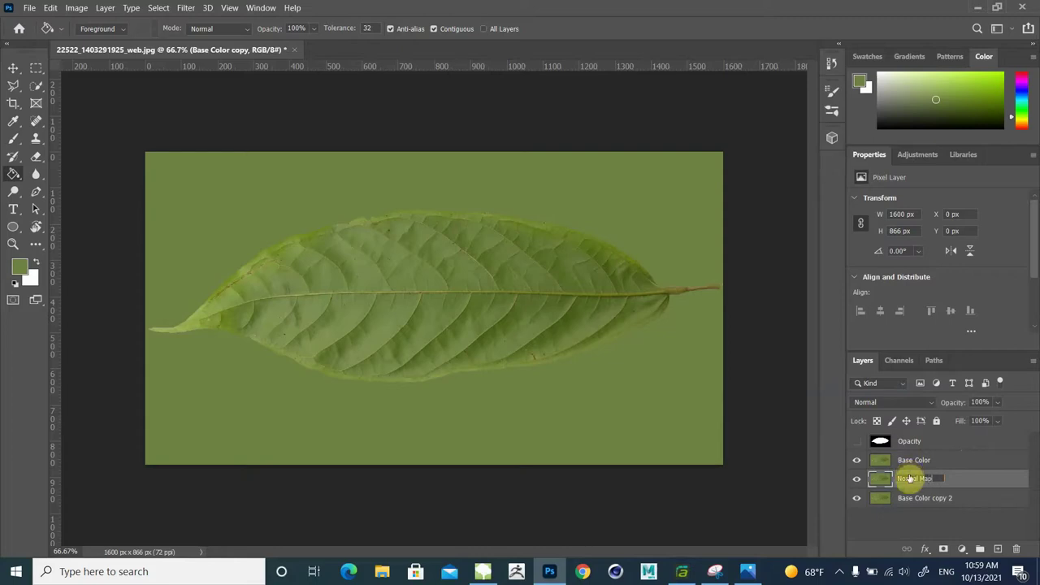
{"action": "type", "text": "p"}
{"action": "key", "text": "Return"}
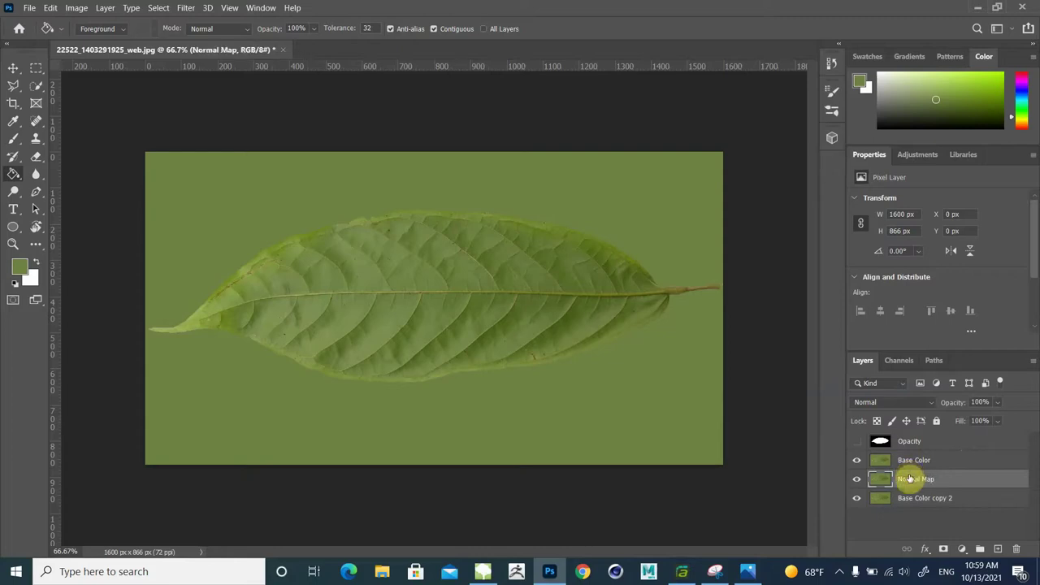
{"action": "left_click", "coordinate": [856, 460]}
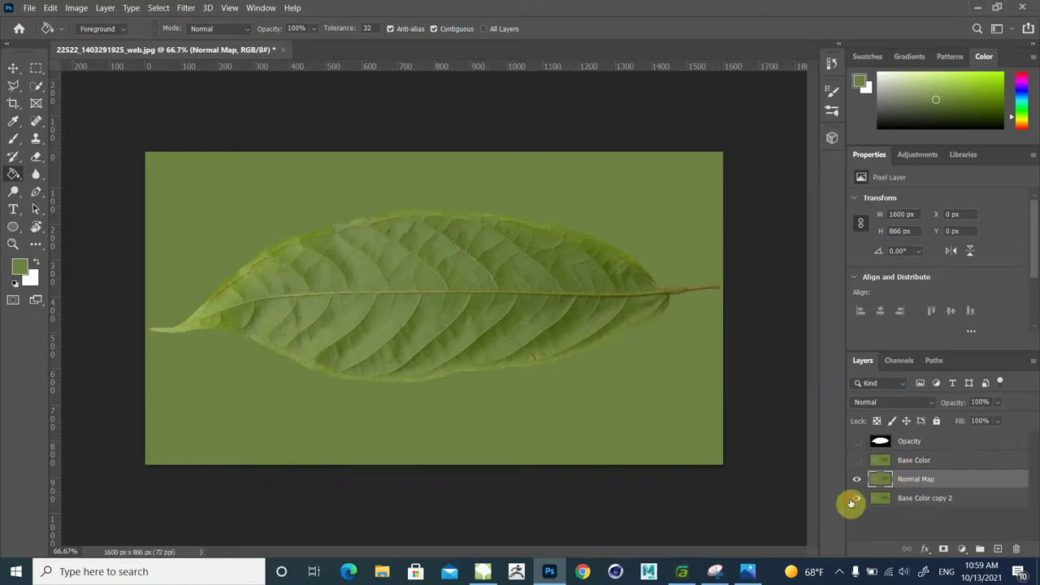
{"action": "left_click", "coordinate": [853, 501]}
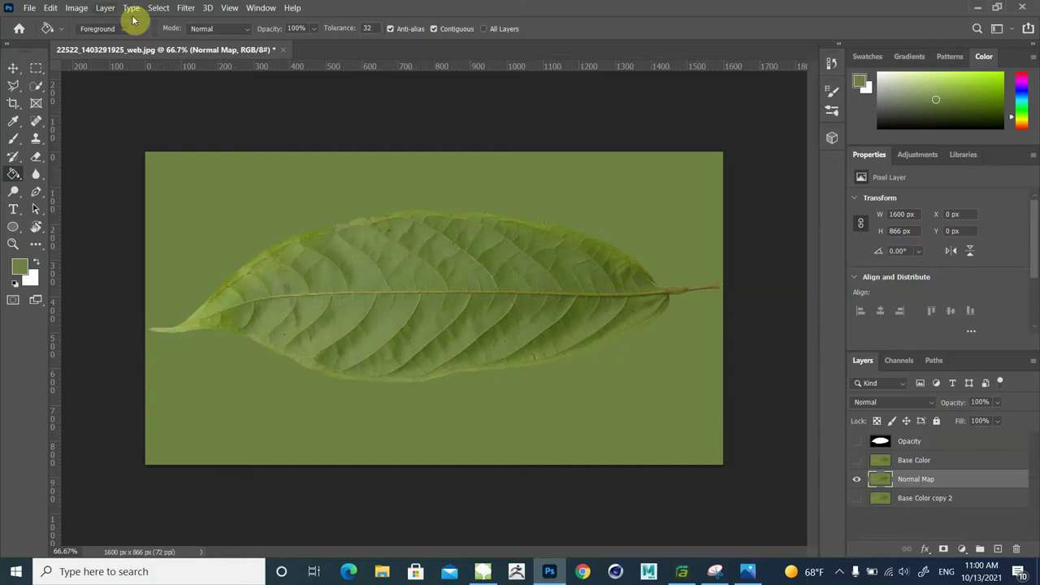
Step: Generate a normal map on the Normal Map layer with Blur 0, Detail Scale 83% and Low 14%
{"action": "left_click", "coordinate": [186, 10]}
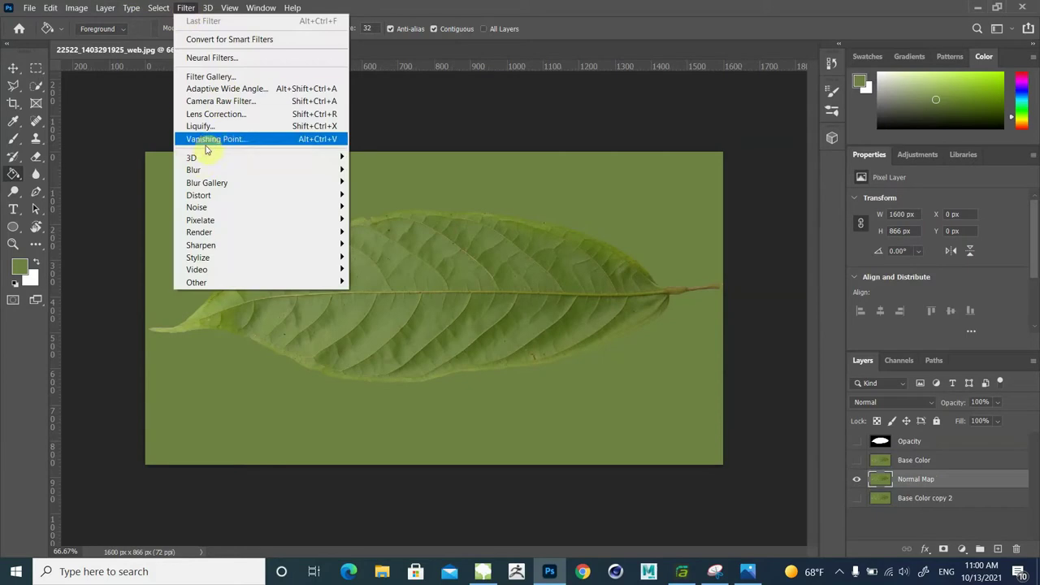
{"action": "mouse_move", "coordinate": [202, 164]}
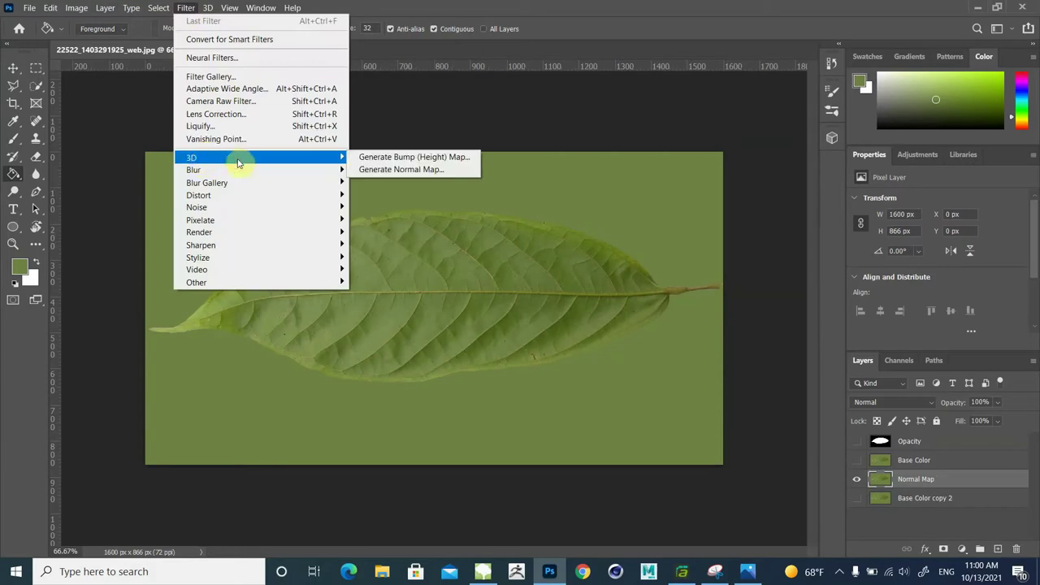
{"action": "left_click", "coordinate": [401, 173]}
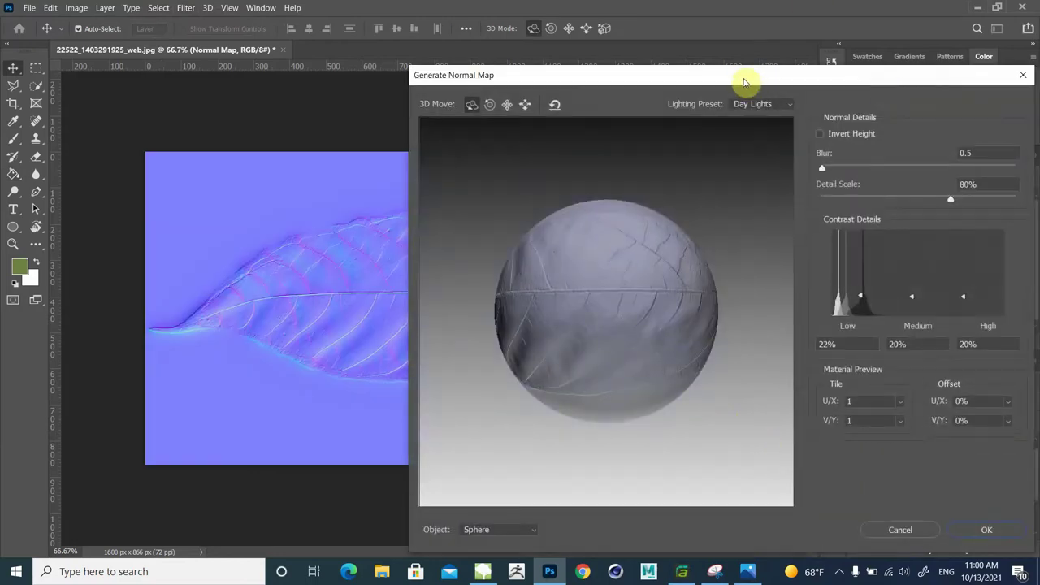
{"action": "left_click_drag", "start_coordinate": [743, 81], "coordinate": [671, 54]}
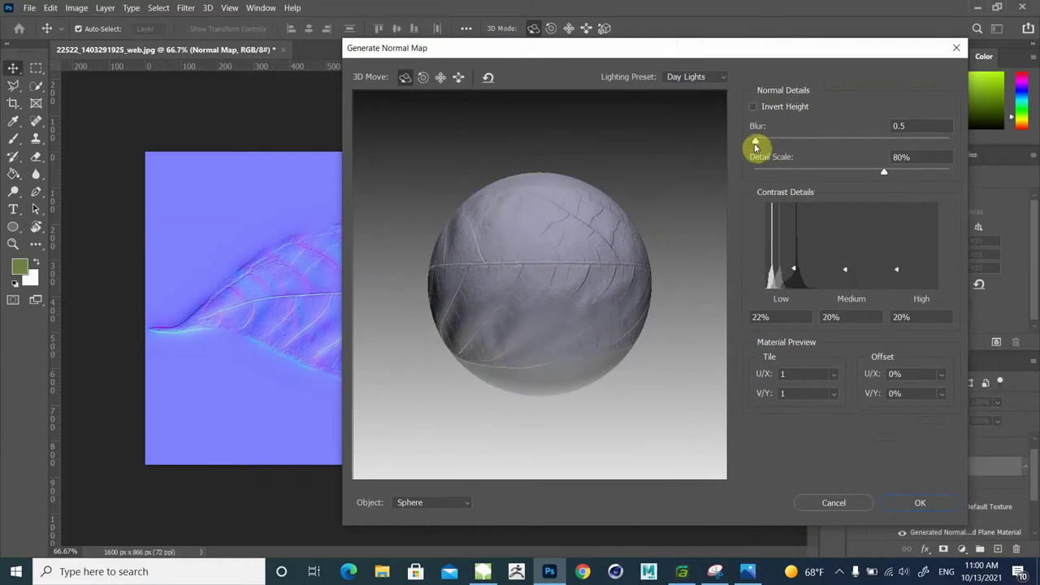
{"action": "mouse_move", "coordinate": [755, 144]}
{"action": "left_mouse_down"}
{"action": "mouse_move", "coordinate": [783, 151]}
{"action": "mouse_move", "coordinate": [737, 135]}
{"action": "left_mouse_up"}
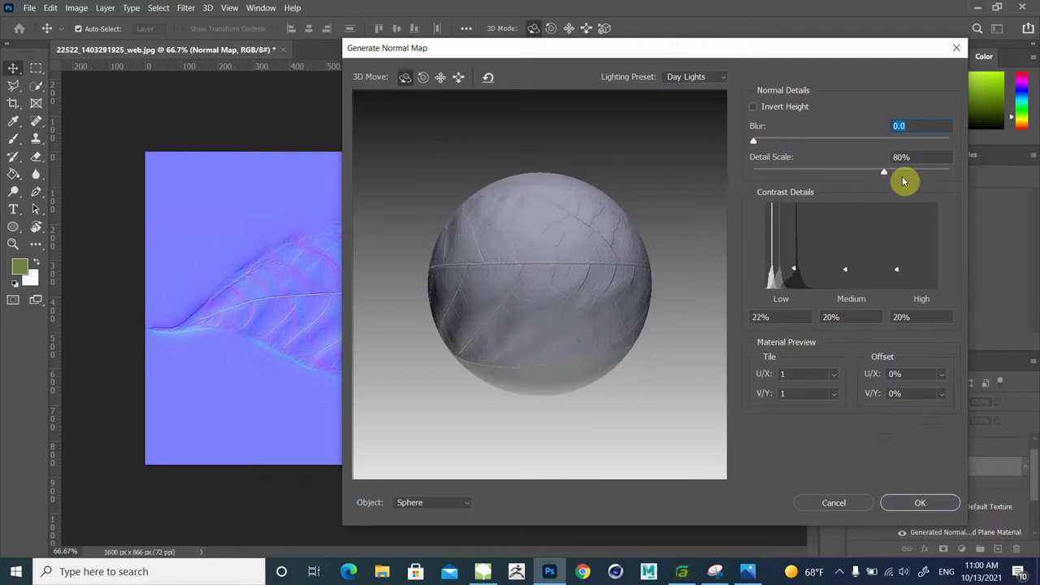
{"action": "mouse_move", "coordinate": [885, 175]}
{"action": "left_mouse_down"}
{"action": "mouse_move", "coordinate": [839, 168]}
{"action": "mouse_move", "coordinate": [877, 170]}
{"action": "left_mouse_up"}
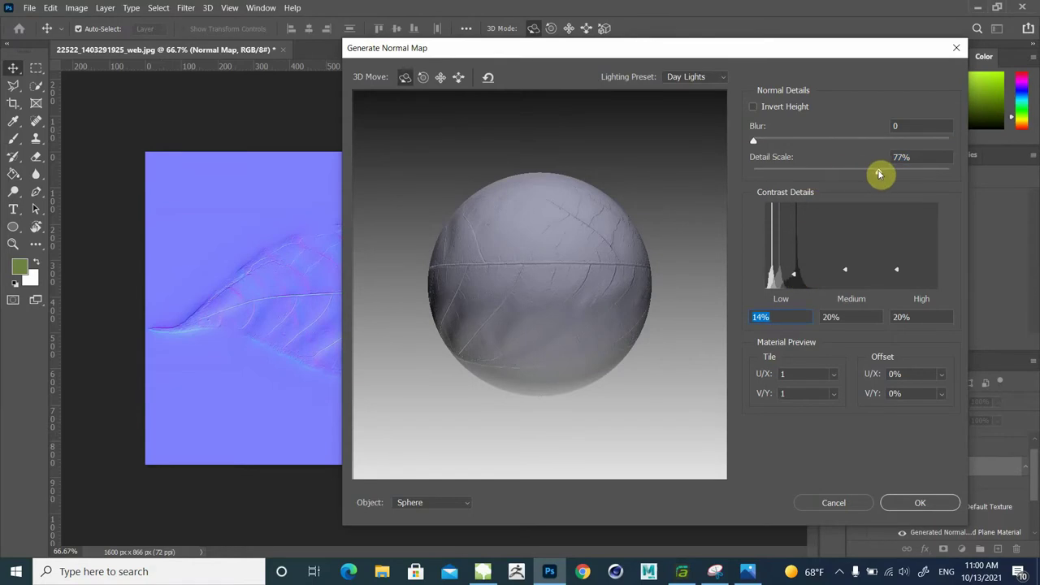
{"action": "left_click_drag", "start_coordinate": [870, 173], "coordinate": [890, 174]}
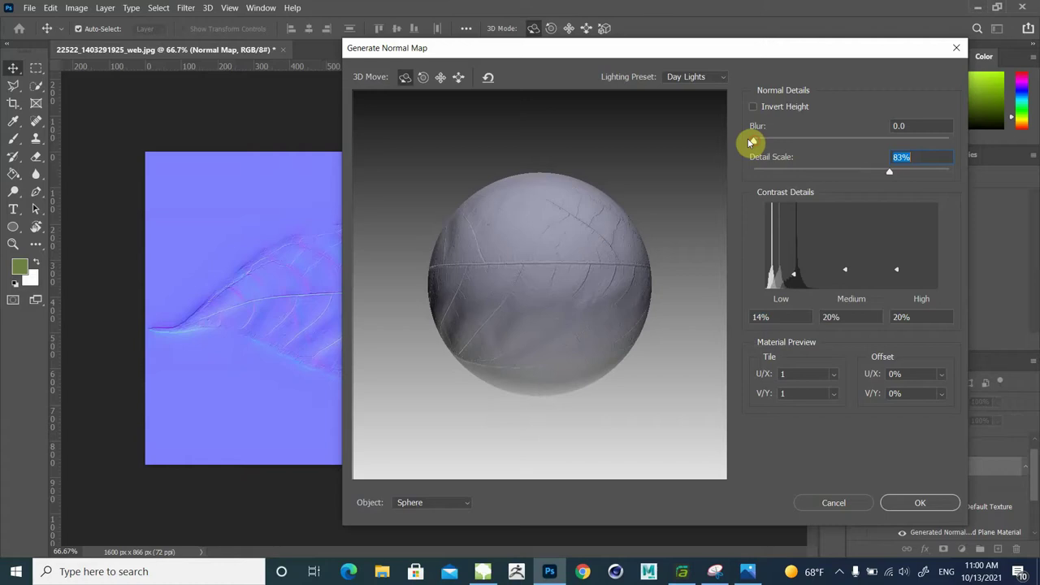
{"action": "left_click", "coordinate": [918, 504]}
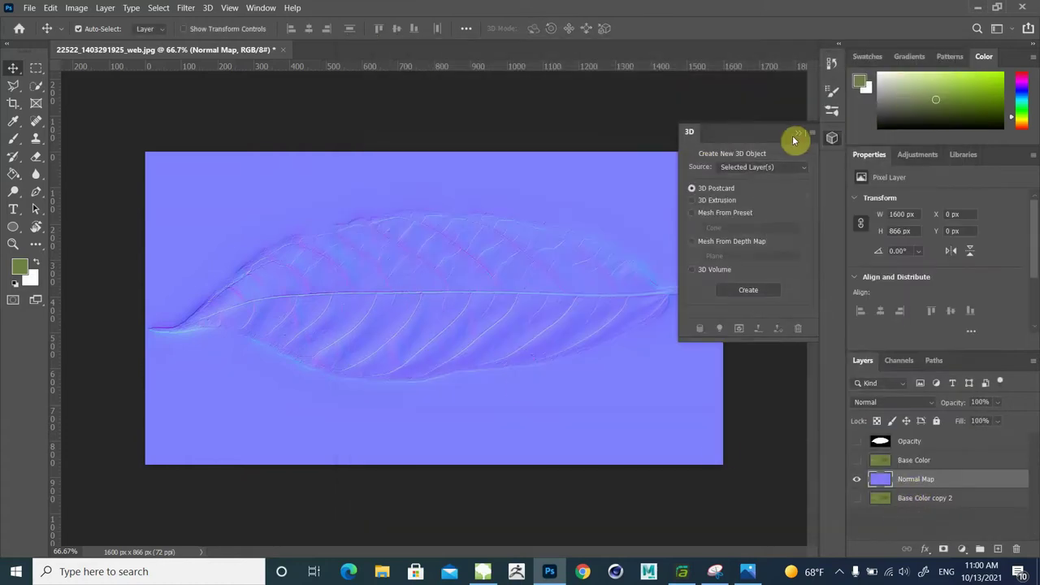
Step: Hide Normal Map and show Base Color copy 2, ready to rename it
{"action": "left_click", "coordinate": [801, 138]}
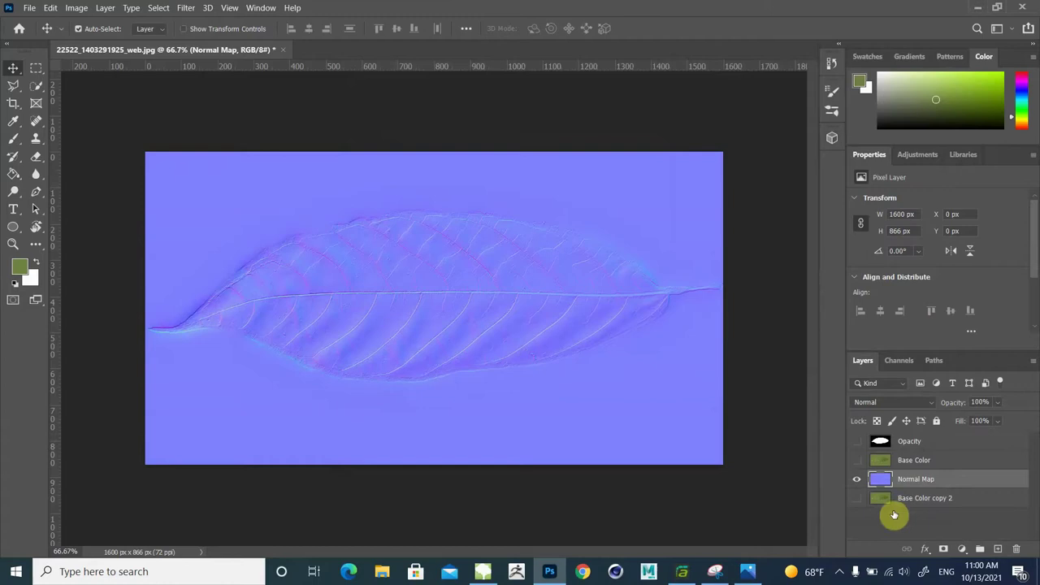
{"action": "left_click", "coordinate": [857, 484]}
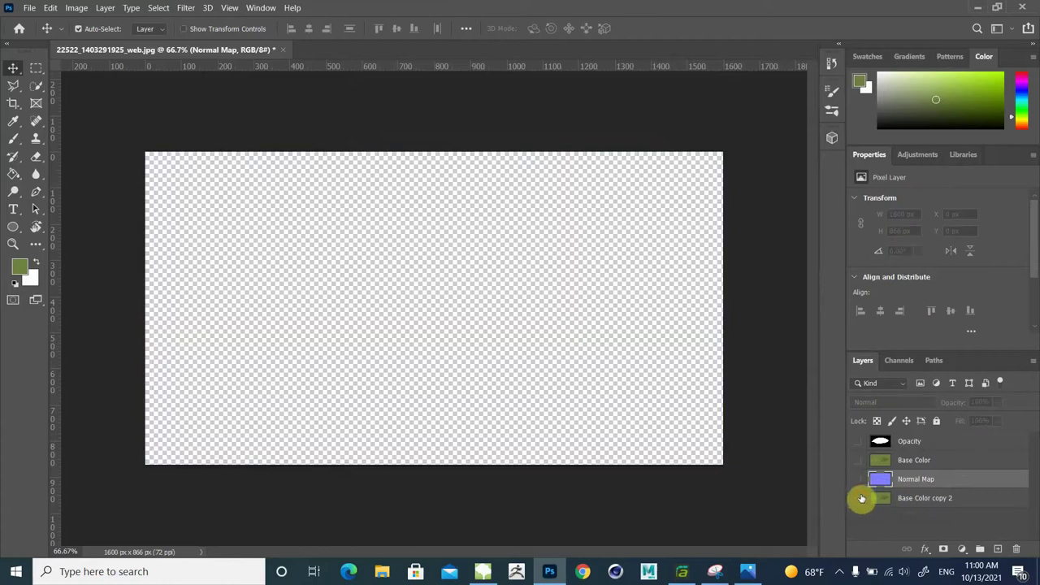
{"action": "left_click", "coordinate": [858, 499]}
{"action": "double_click", "coordinate": [914, 497]}
Step: Name the layer Subsurface and desaturate it to grey with Image > Adjustments > Desaturate
{"action": "type", "text": "Subsurface"}
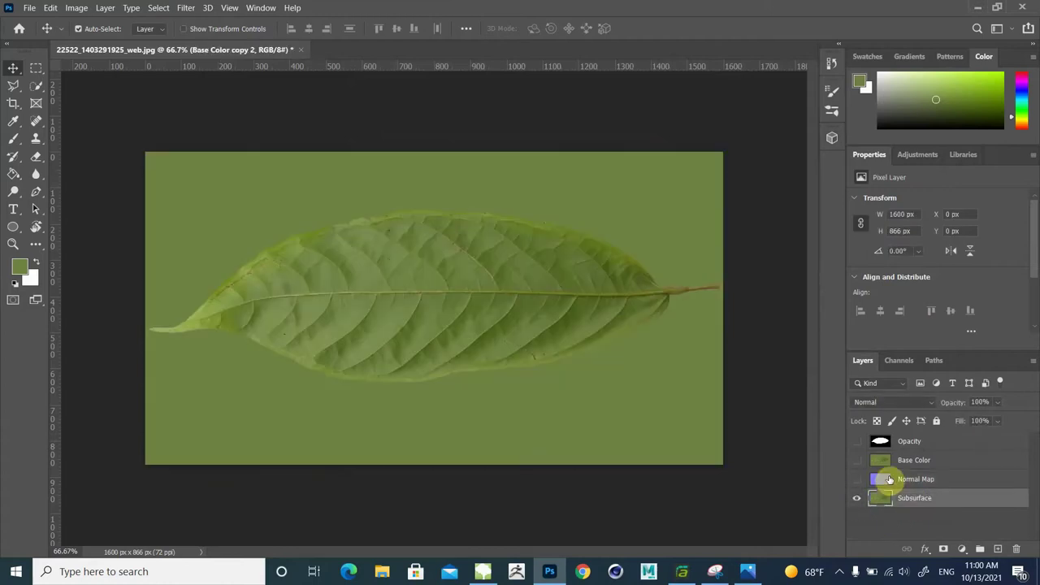
{"action": "key", "text": "Return"}
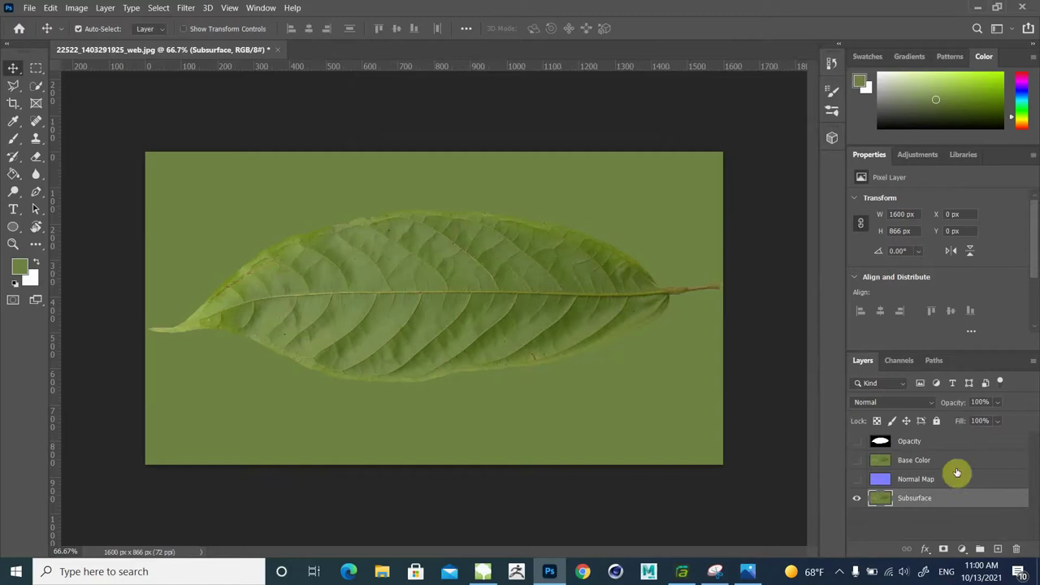
{"action": "left_click", "coordinate": [76, 7]}
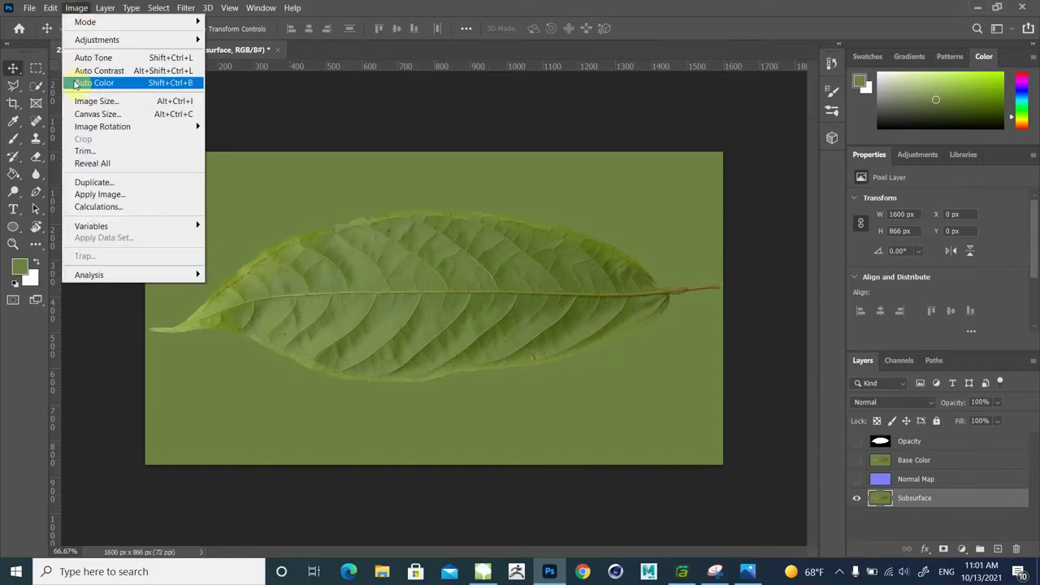
{"action": "mouse_move", "coordinate": [89, 39]}
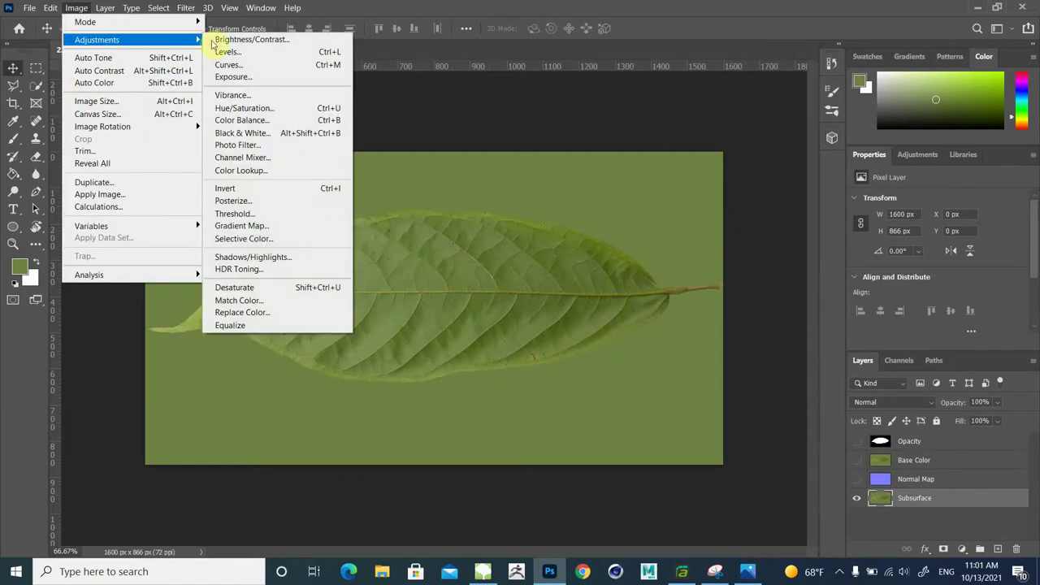
{"action": "left_click", "coordinate": [244, 288]}
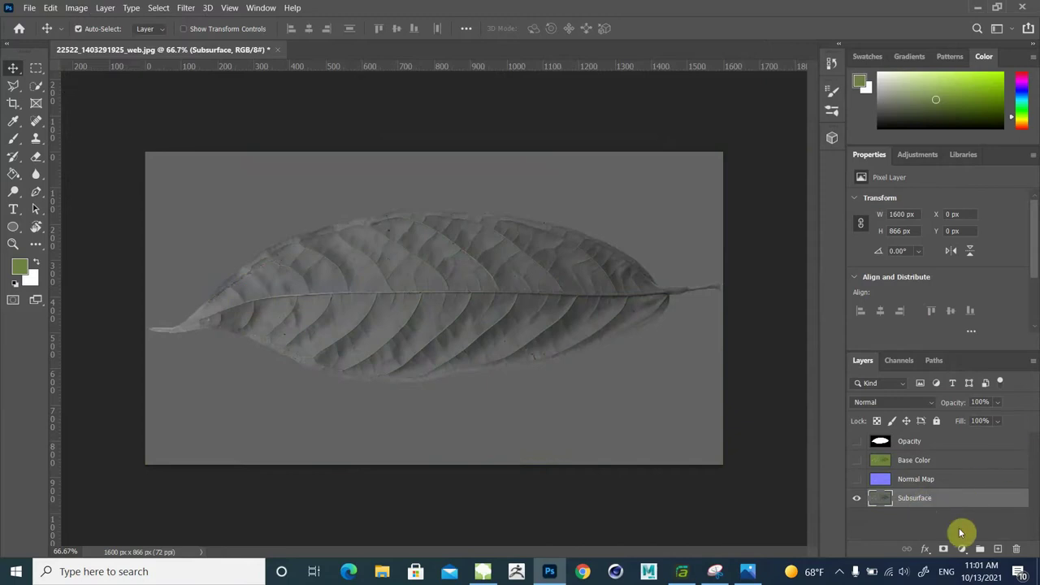
Step: Add a Levels adjustment above Subsurface with inputs 84, 1.36 and 162
{"action": "left_click", "coordinate": [963, 552]}
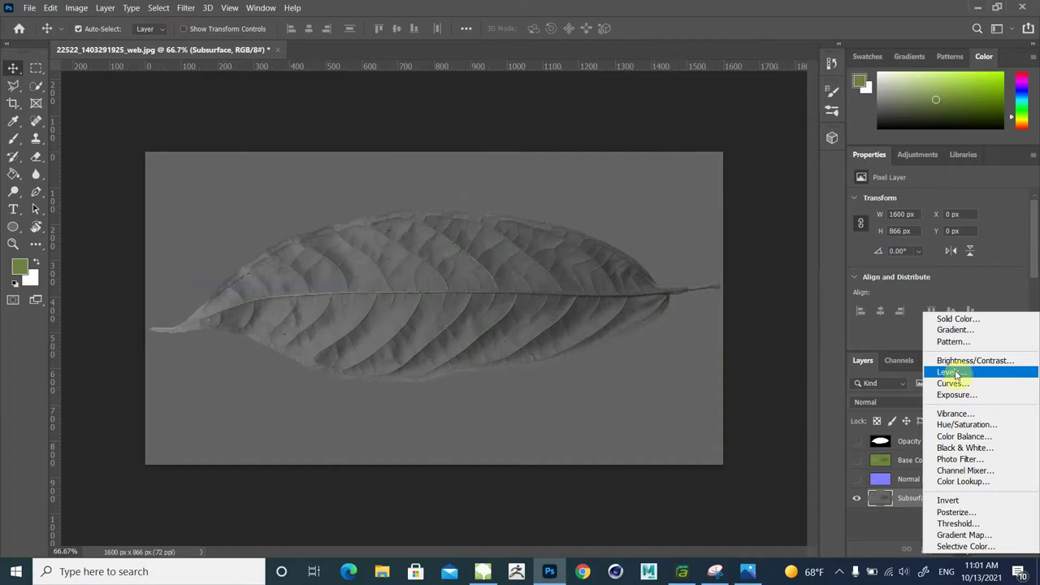
{"action": "left_click", "coordinate": [950, 374]}
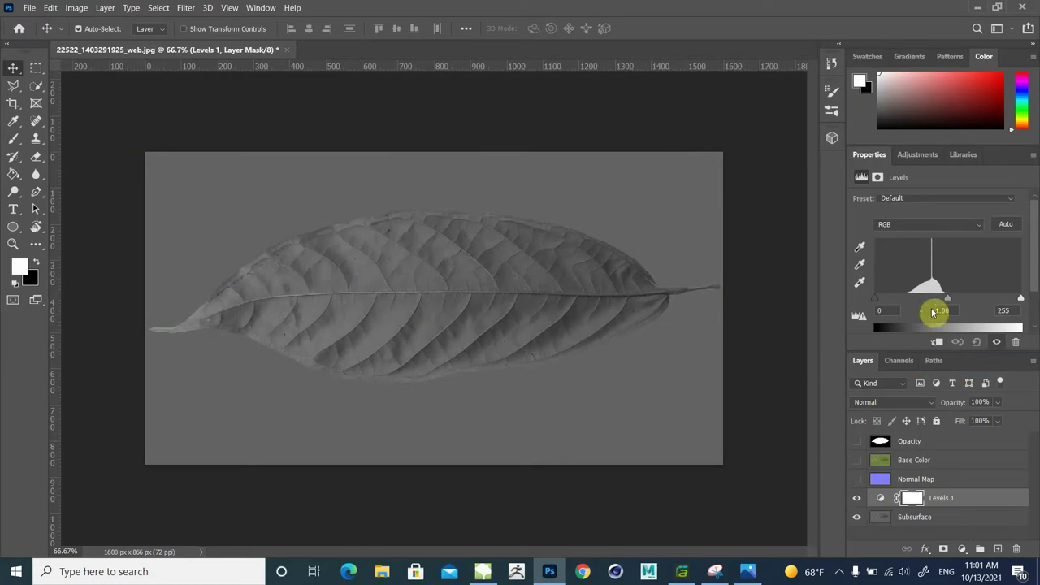
{"action": "left_click_drag", "start_coordinate": [876, 303], "coordinate": [935, 294]}
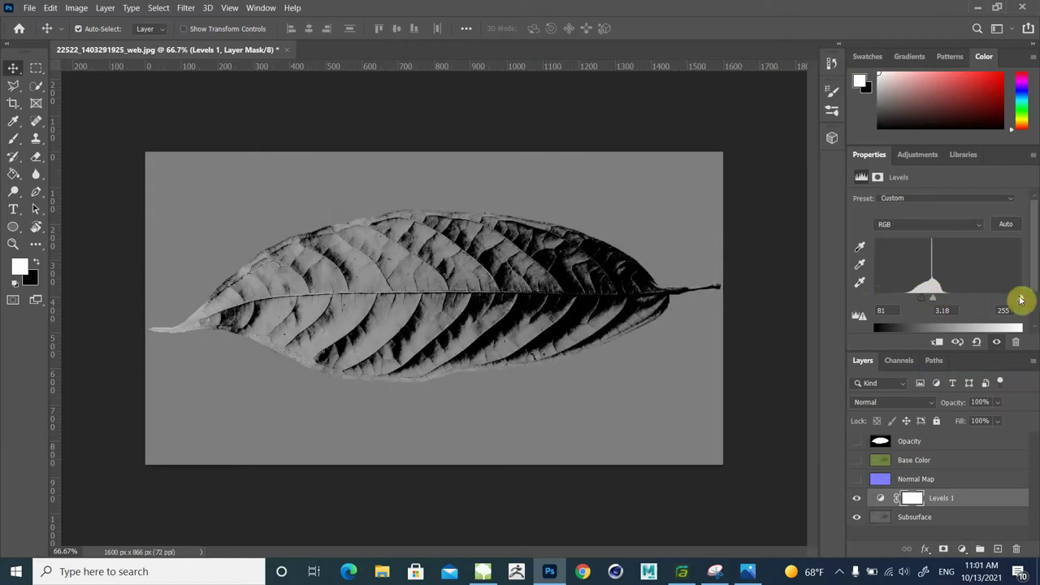
{"action": "left_click_drag", "start_coordinate": [1022, 298], "coordinate": [942, 304]}
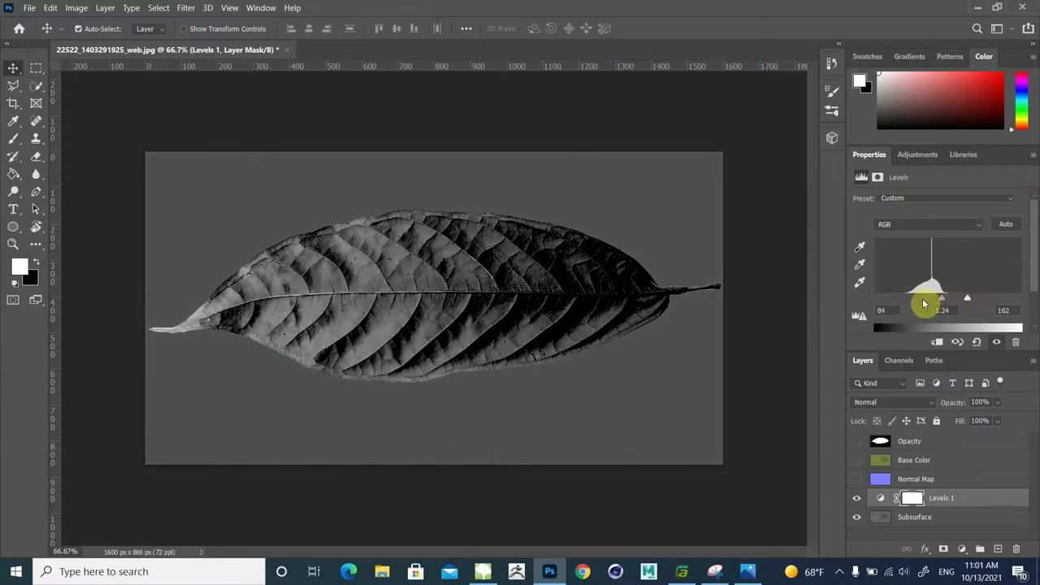
{"action": "left_click_drag", "start_coordinate": [924, 304], "coordinate": [940, 300]}
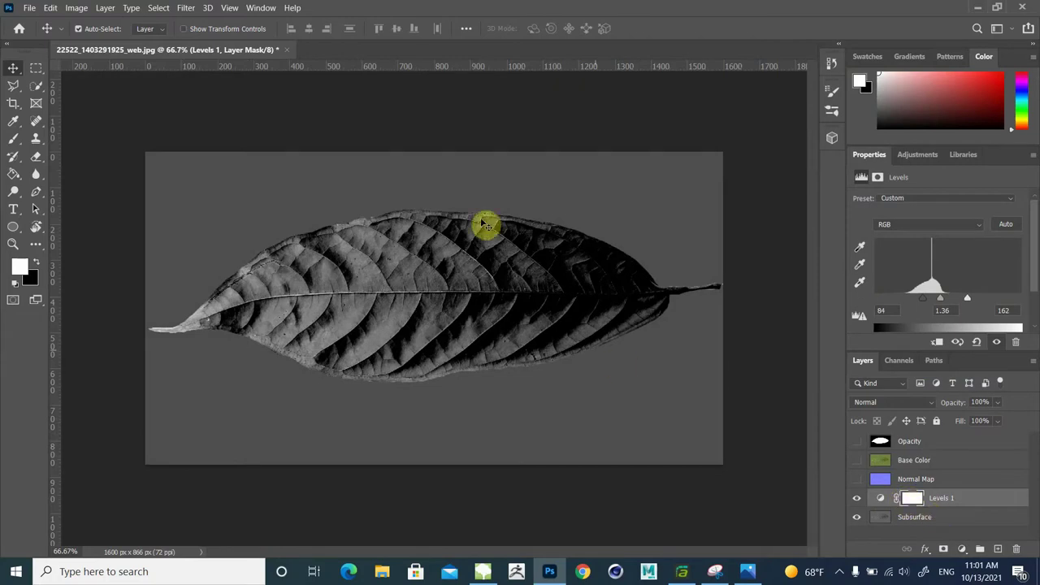
Step: In Save As on the computer, create and open a new Texture1 folder inside texture
{"action": "left_click", "coordinate": [29, 8]}
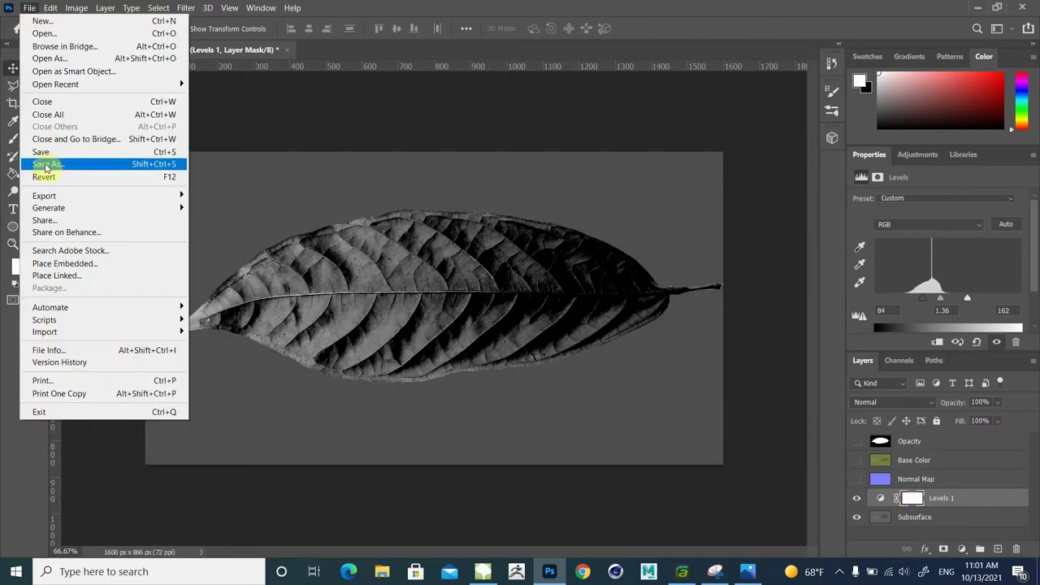
{"action": "left_click", "coordinate": [47, 167]}
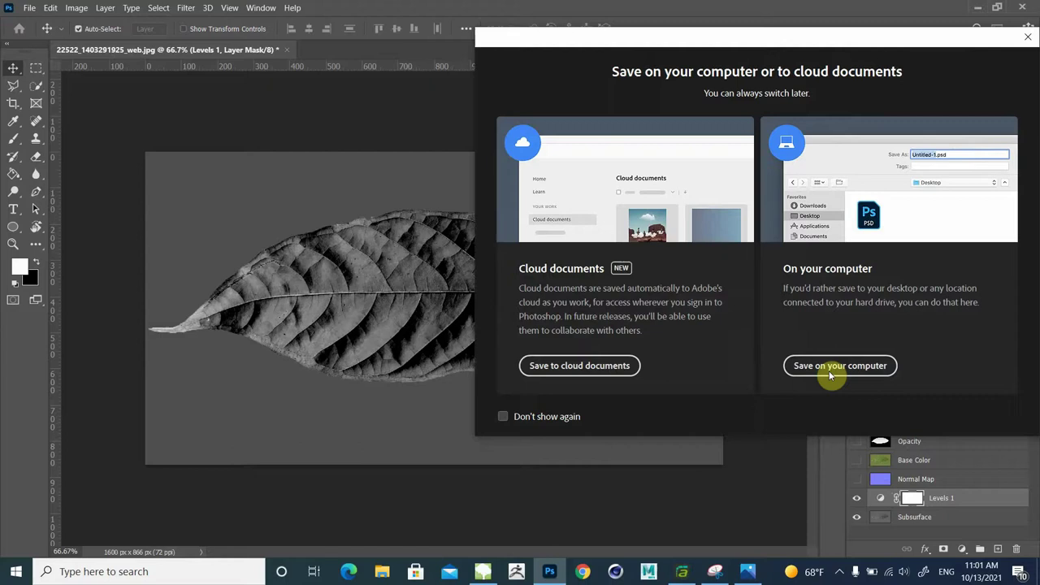
{"action": "left_click", "coordinate": [825, 368]}
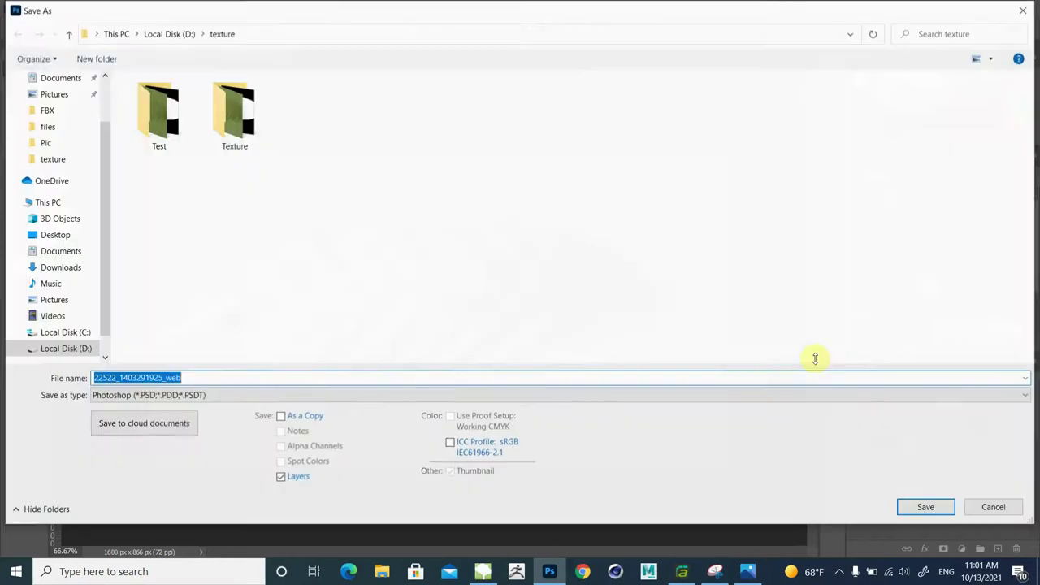
{"action": "left_click", "coordinate": [94, 59]}
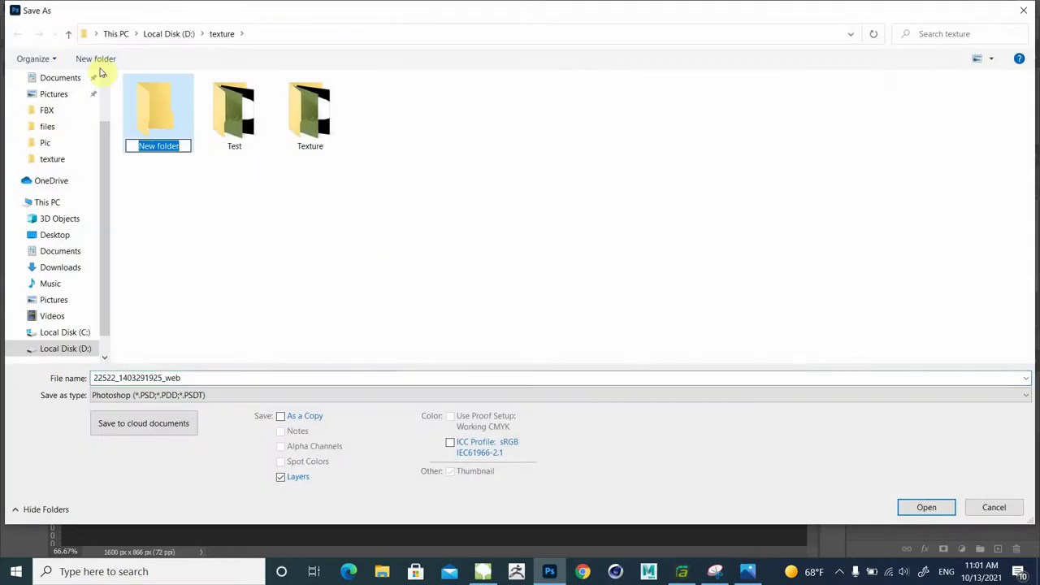
{"action": "type", "text": "T"}
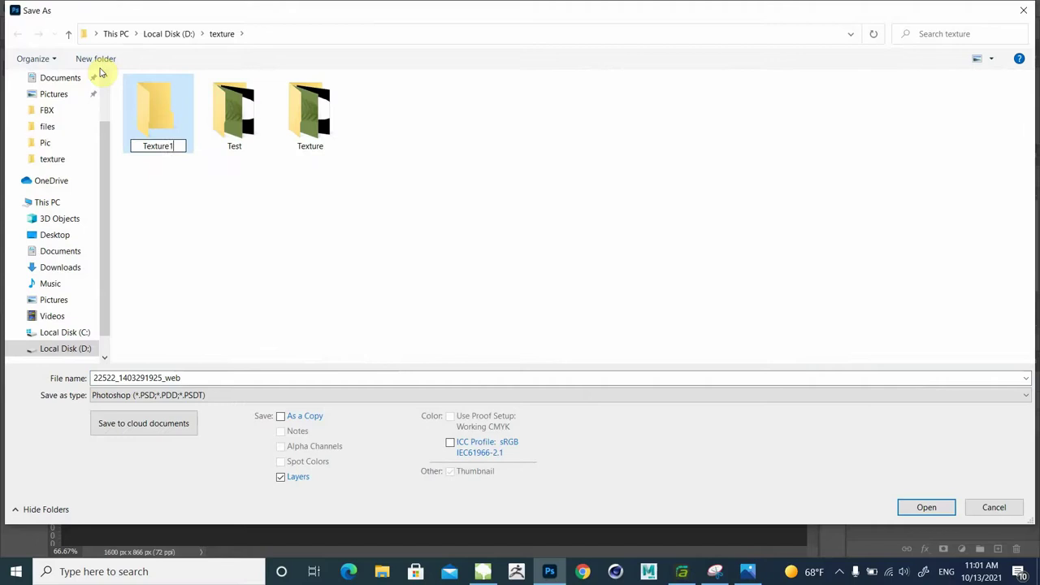
{"action": "type", "text": "exture1"}
{"action": "key", "text": "Return"}
{"action": "key", "text": "Return"}
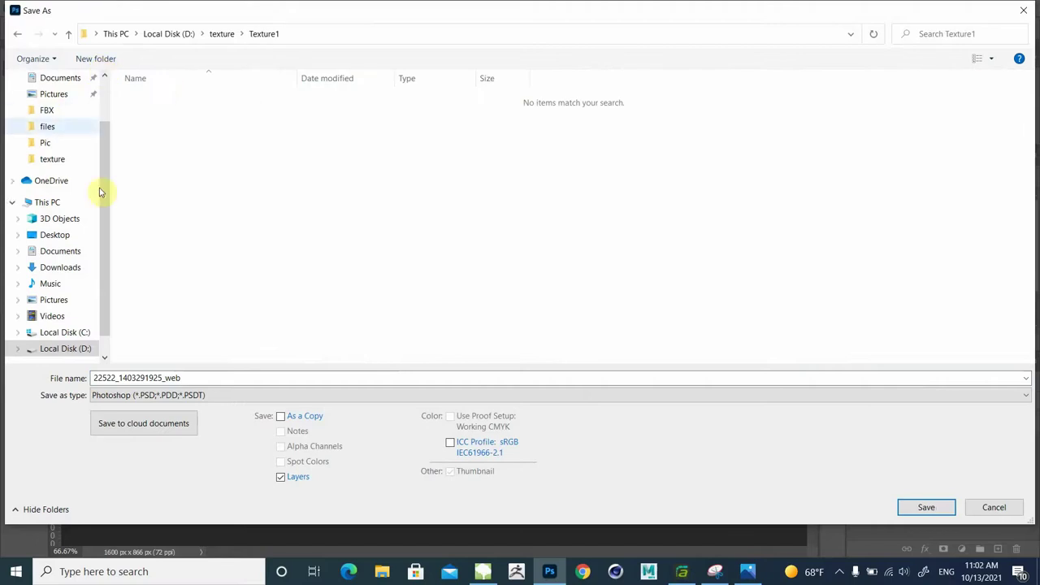
Step: Save the image as a maximum-quality JPEG named Subsurface
{"action": "double_click", "coordinate": [225, 378]}
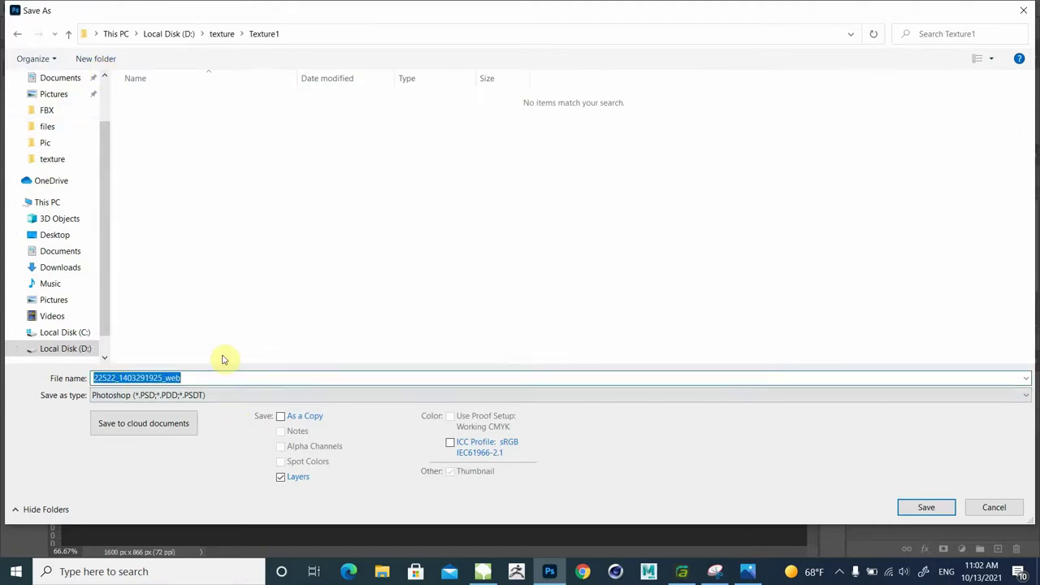
{"action": "type", "text": "Subsurface"}
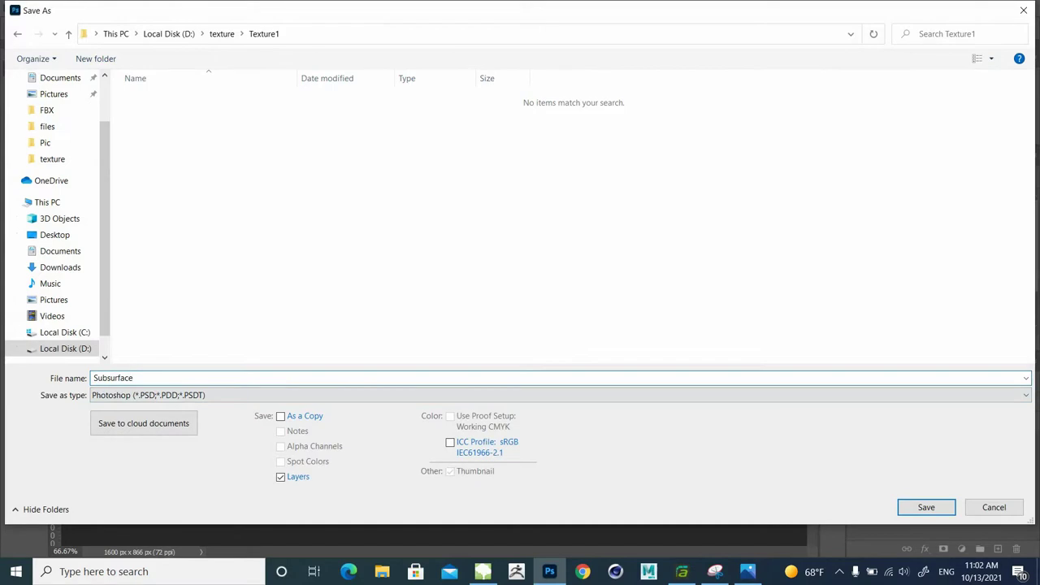
{"action": "left_click", "coordinate": [194, 396]}
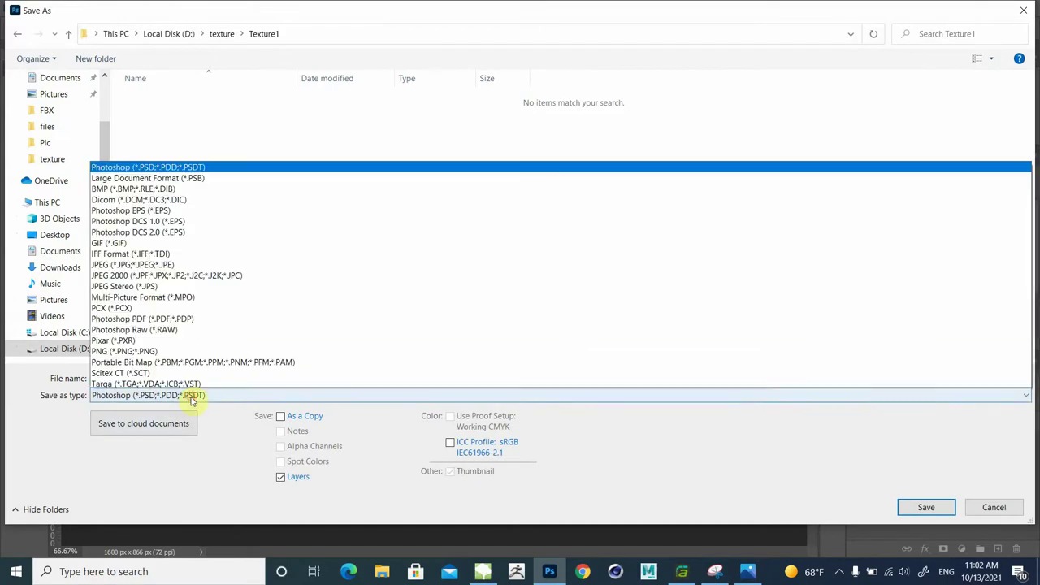
{"action": "left_click", "coordinate": [161, 257]}
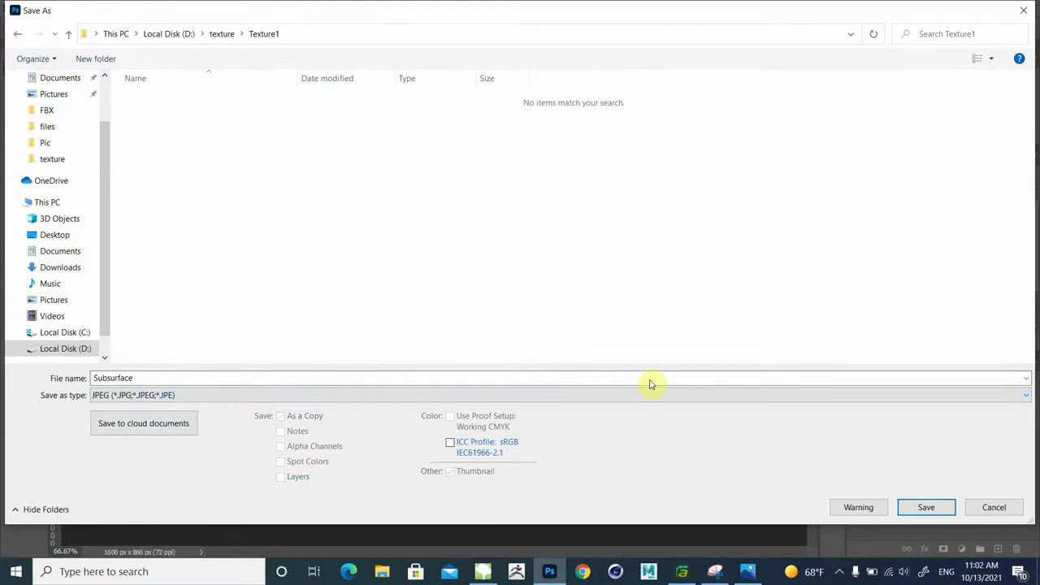
{"action": "left_click", "coordinate": [934, 508]}
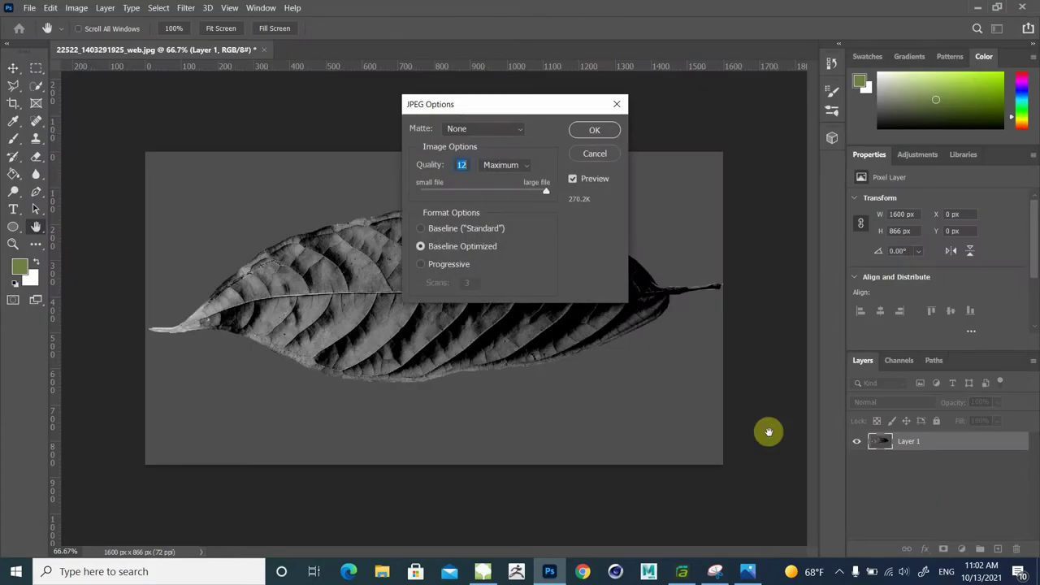
{"action": "left_click", "coordinate": [594, 132]}
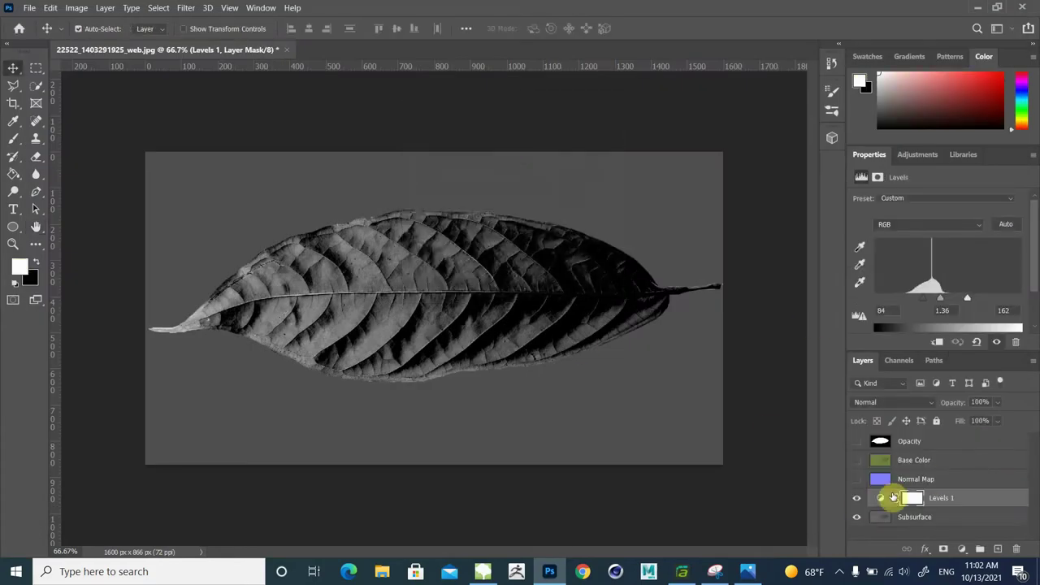
Step: Hide Levels 1, show Normal Map, and start Save As in the Texture1 folder
{"action": "left_click", "coordinate": [856, 499]}
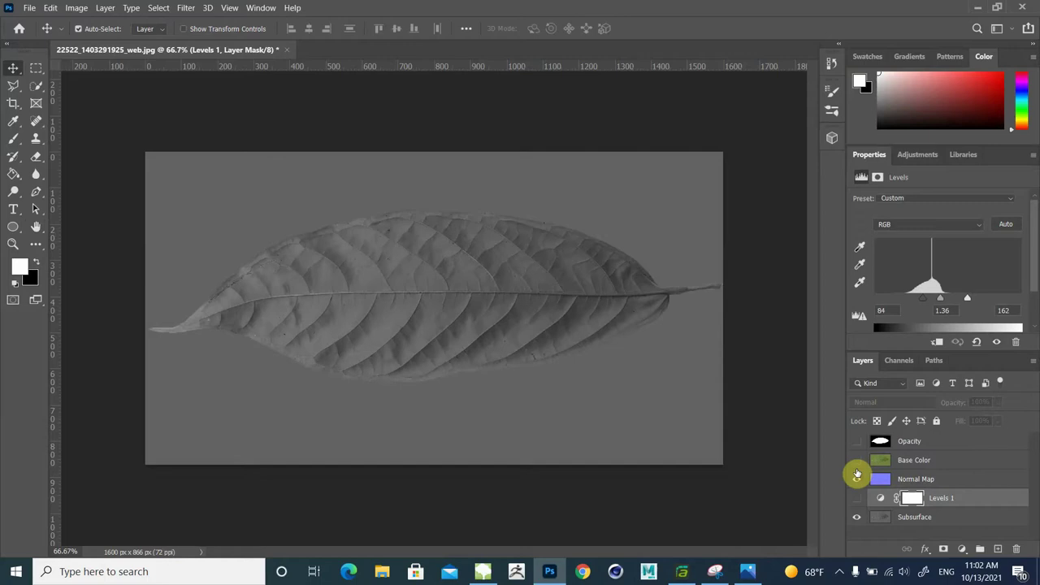
{"action": "left_click", "coordinate": [857, 477]}
{"action": "left_click", "coordinate": [29, 7]}
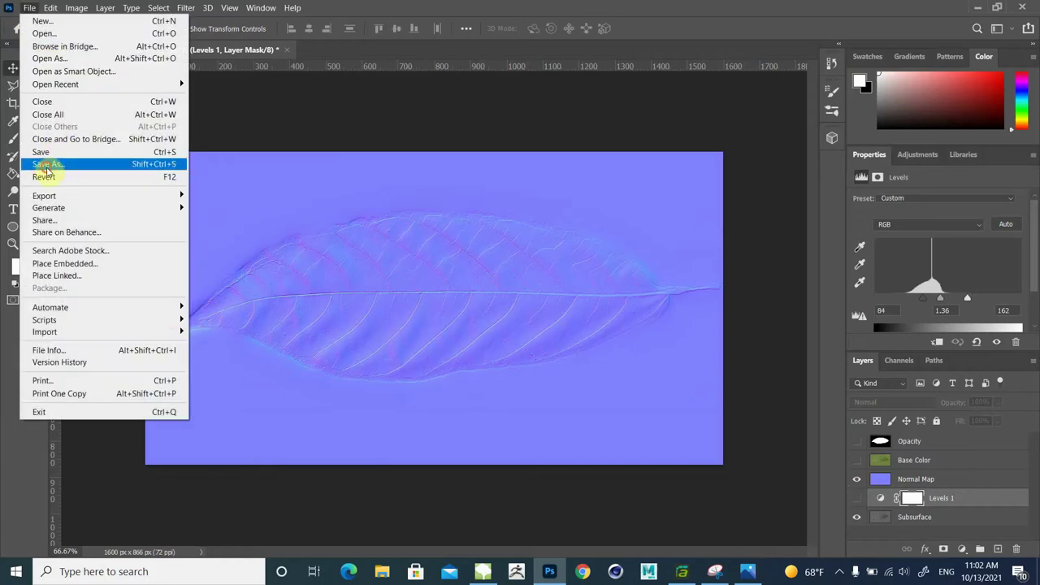
{"action": "left_click", "coordinate": [47, 165]}
{"action": "left_click", "coordinate": [790, 362]}
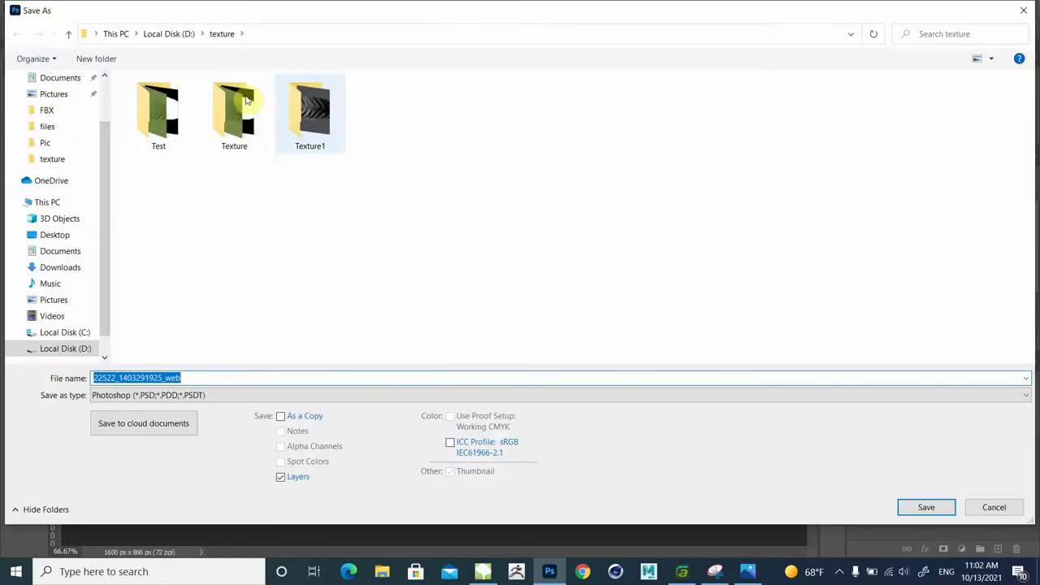
{"action": "double_click", "coordinate": [318, 117]}
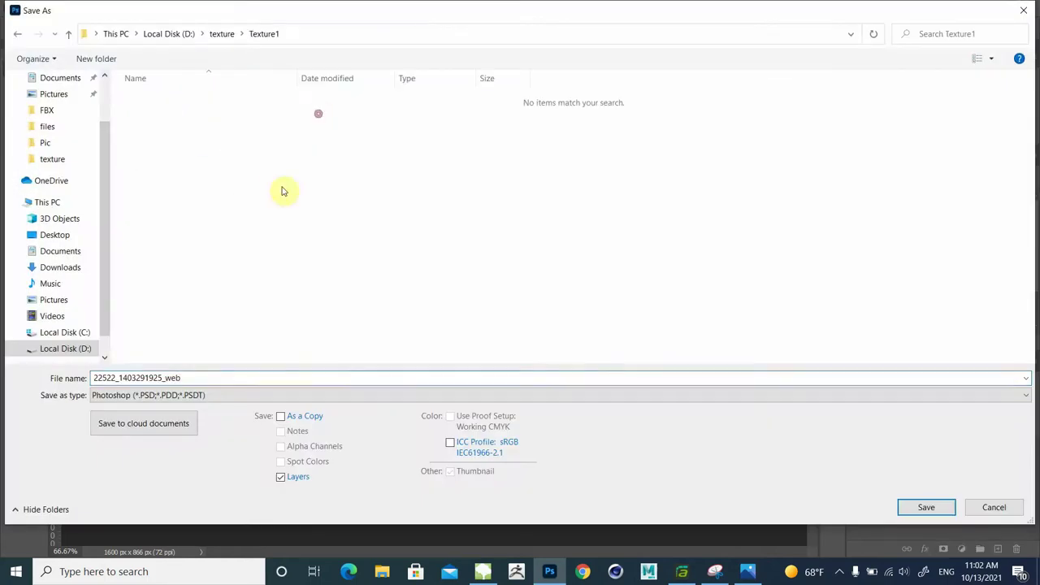
Step: Save the image as a maximum-quality JPEG named Normal Map
{"action": "double_click", "coordinate": [215, 378]}
{"action": "type", "text": "Normal Map"}
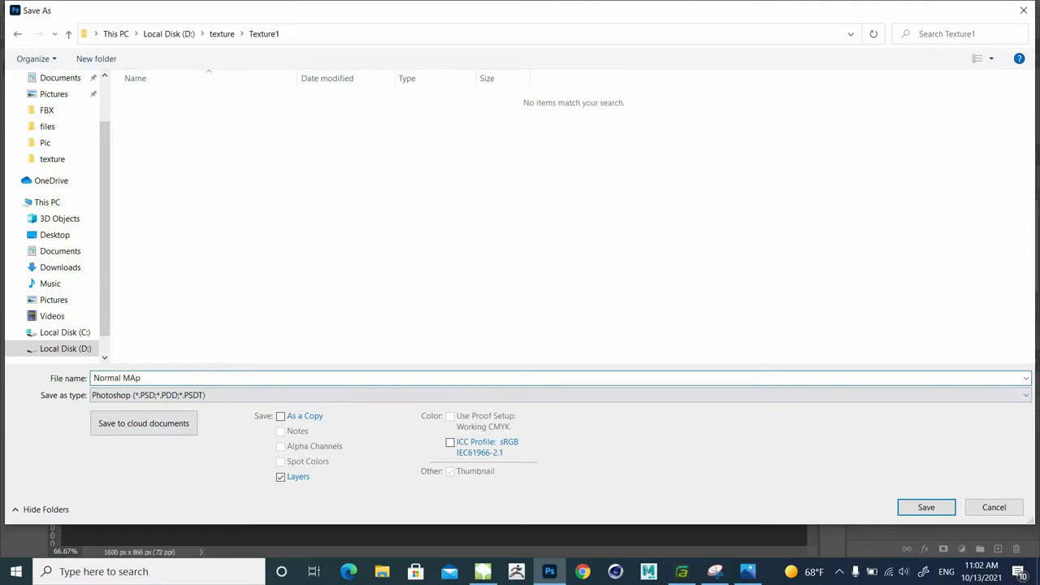
{"action": "left_click", "coordinate": [497, 394]}
{"action": "left_click", "coordinate": [162, 252]}
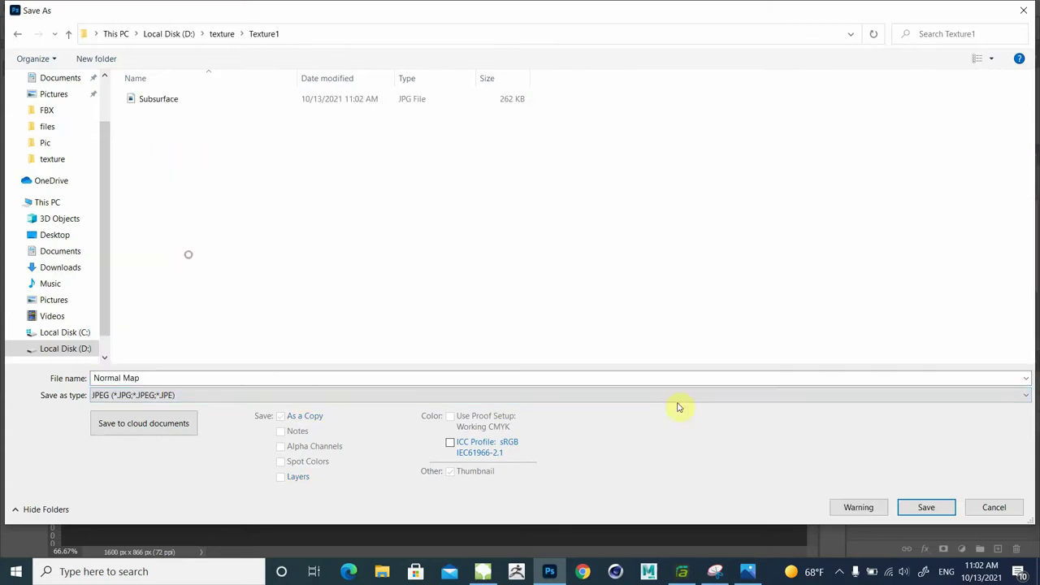
{"action": "left_click", "coordinate": [918, 507]}
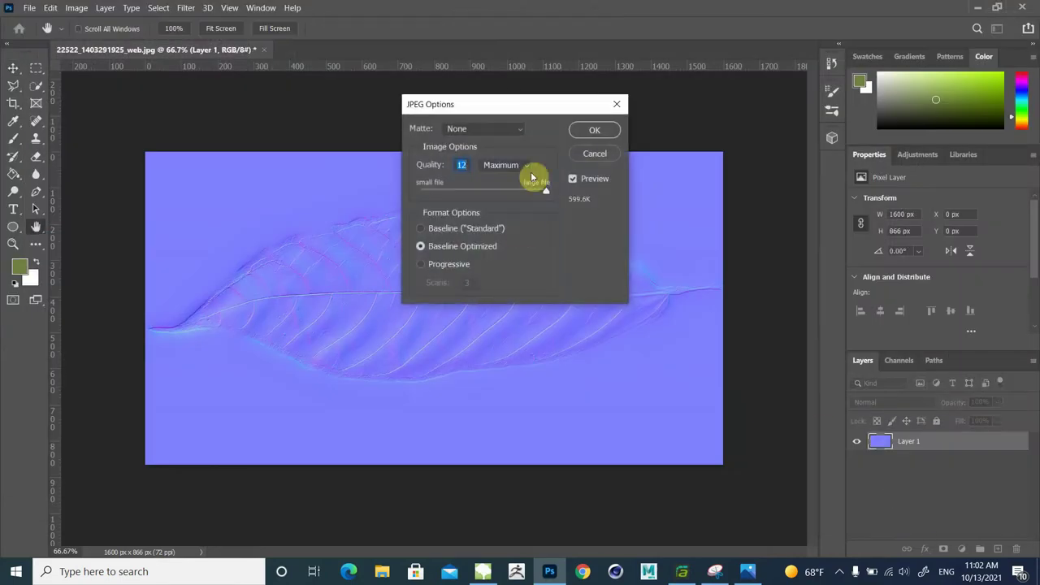
{"action": "left_click", "coordinate": [598, 133]}
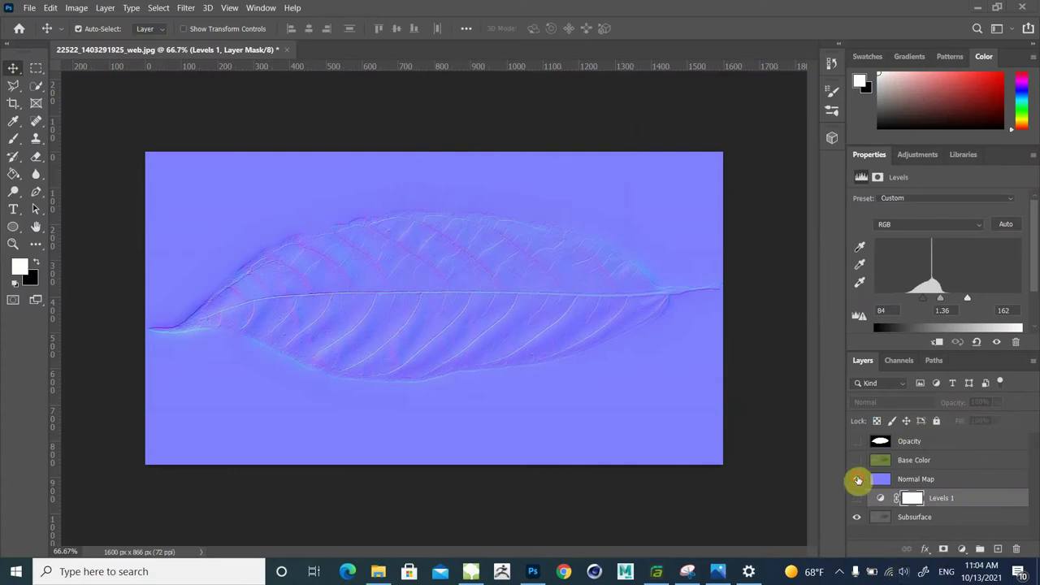
Step: Hide Normal Map and make the Base Color layer visible, keeping its name
{"action": "left_click", "coordinate": [858, 480]}
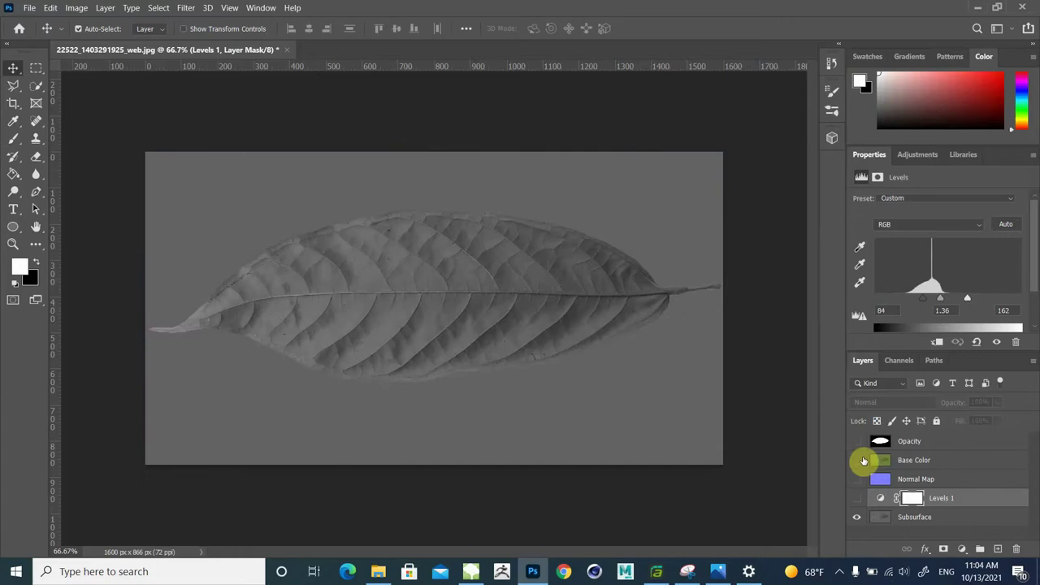
{"action": "left_click", "coordinate": [864, 460]}
{"action": "double_click", "coordinate": [911, 459]}
{"action": "key", "text": "ctrl+c"}
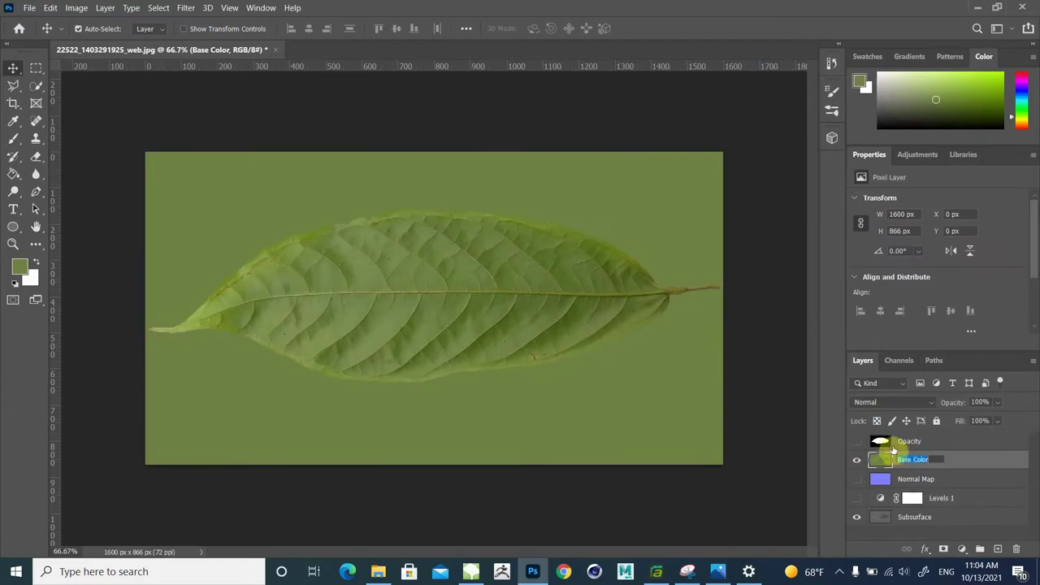
{"action": "left_click", "coordinate": [756, 370]}
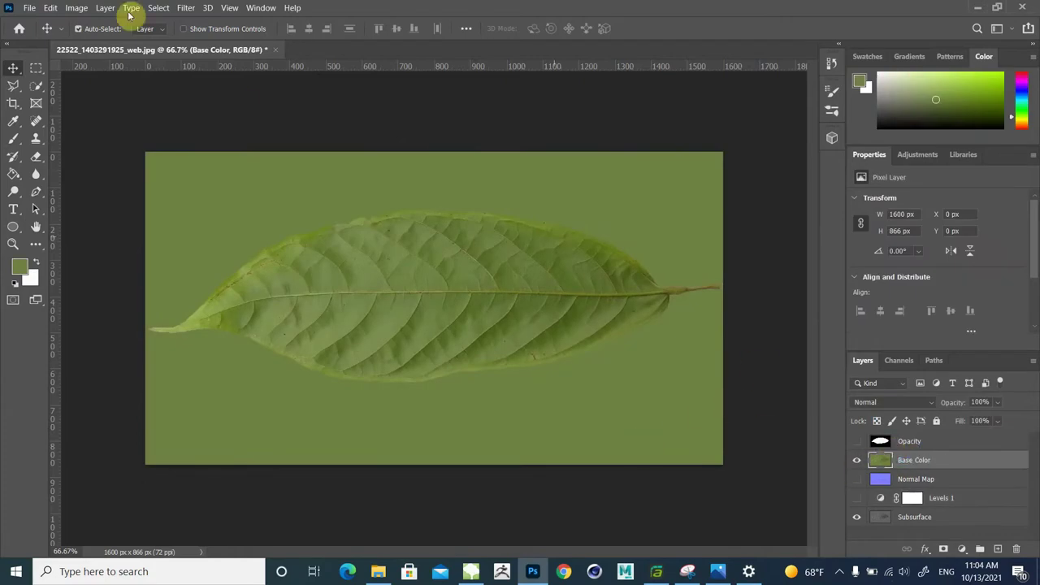
Step: Save the image as a JPEG named Base Color in Texture1
{"action": "left_click", "coordinate": [28, 10]}
{"action": "left_click", "coordinate": [50, 166]}
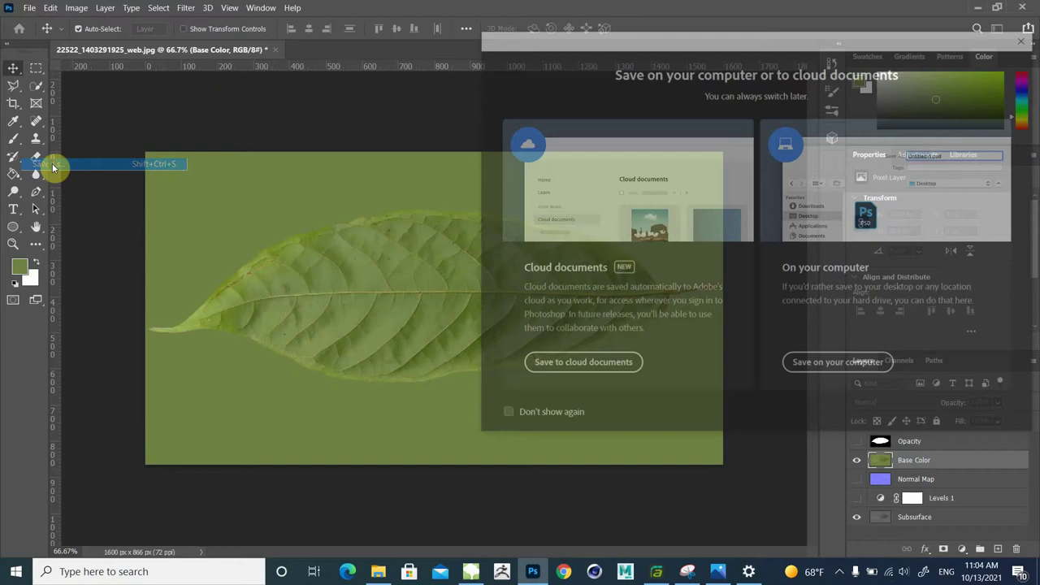
{"action": "left_click", "coordinate": [836, 365]}
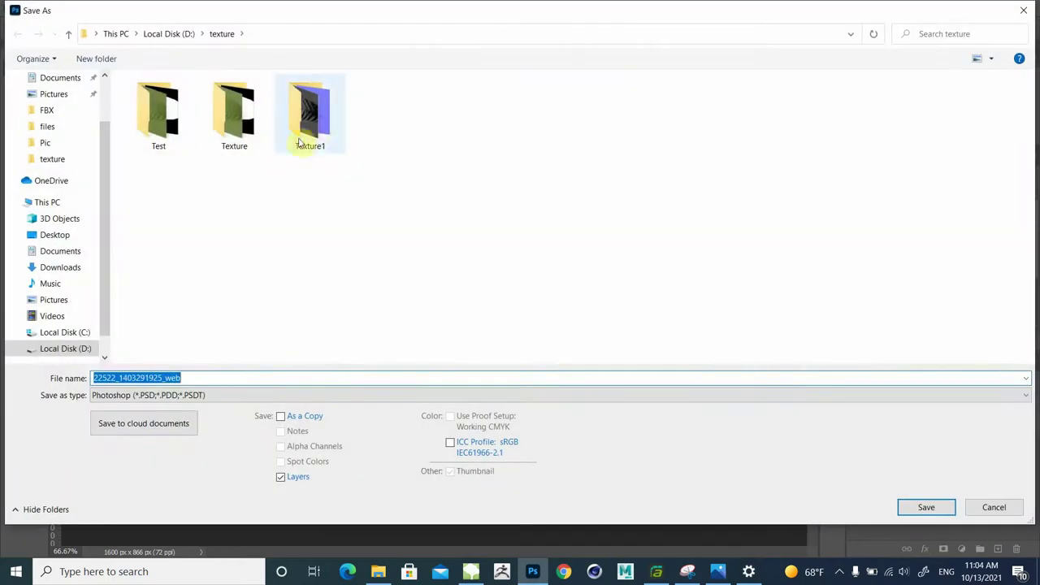
{"action": "double_click", "coordinate": [207, 376]}
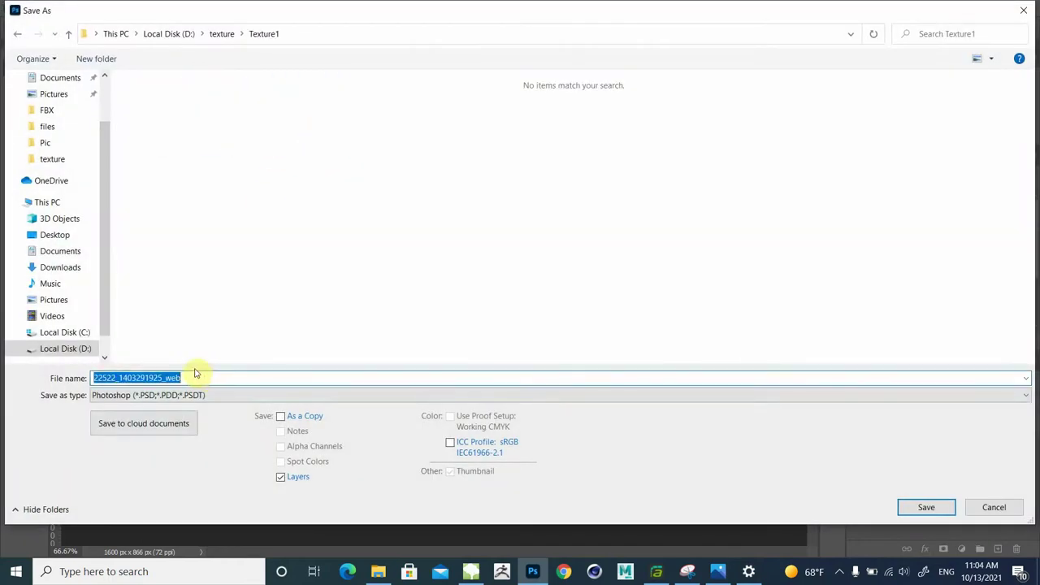
{"action": "key", "text": "ctrl+v"}
{"action": "left_click", "coordinate": [181, 395]}
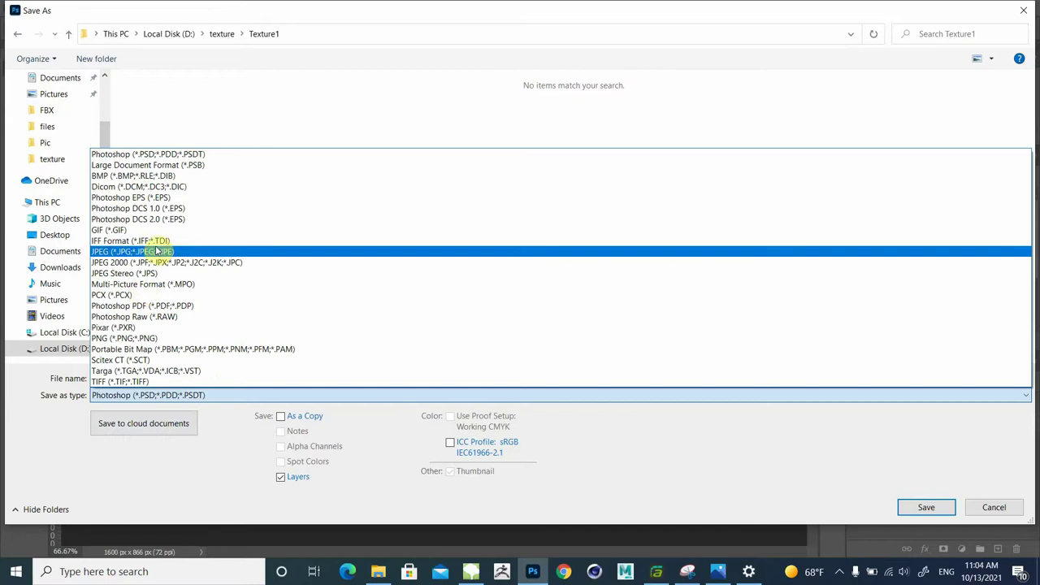
{"action": "left_click", "coordinate": [156, 253]}
{"action": "left_click", "coordinate": [907, 511]}
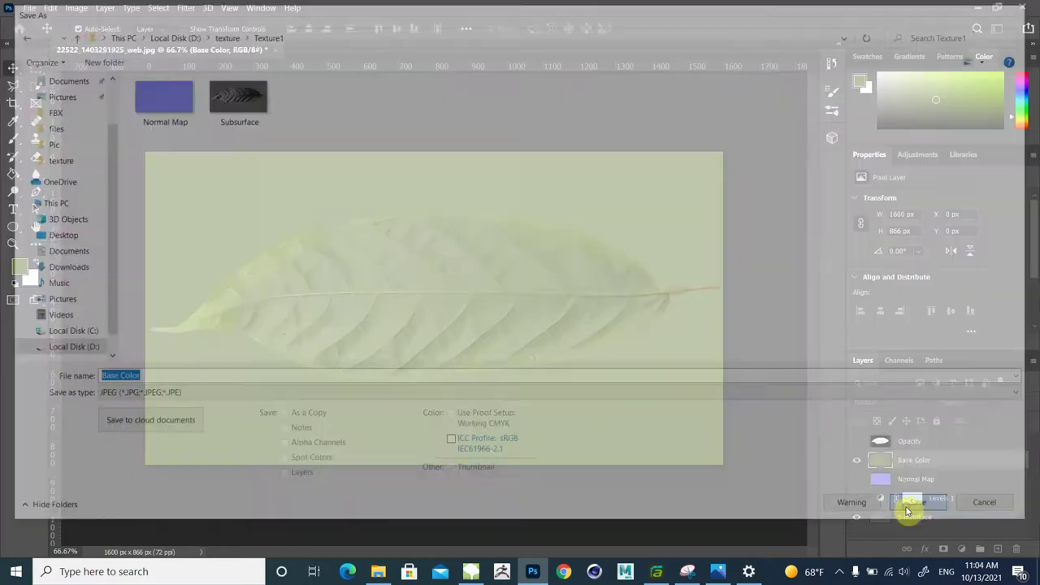
{"action": "left_click", "coordinate": [599, 131]}
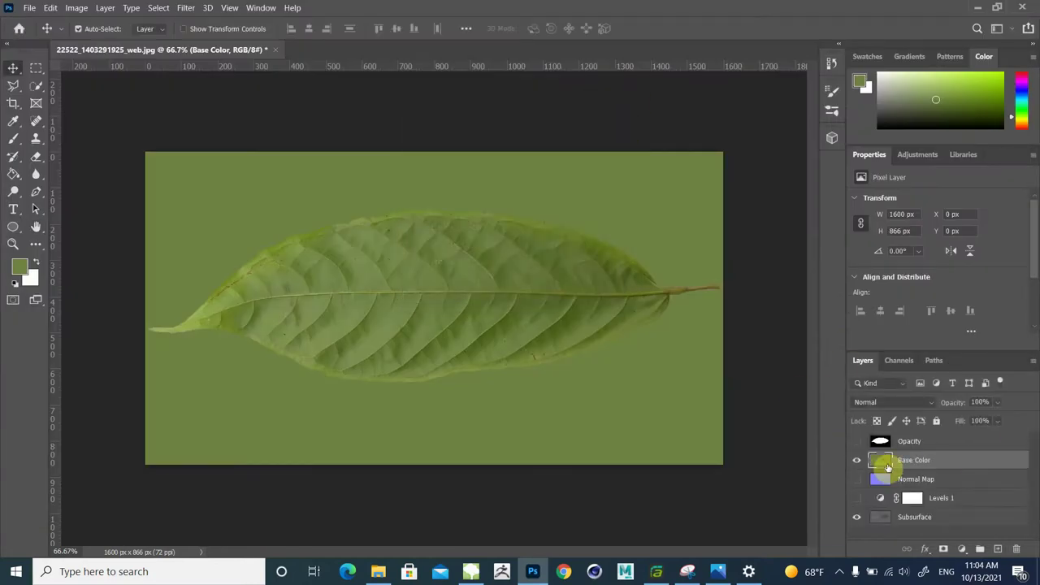
Step: Show the Opacity leaf mask layer and hide the Base Color layer
{"action": "double_click", "coordinate": [908, 440]}
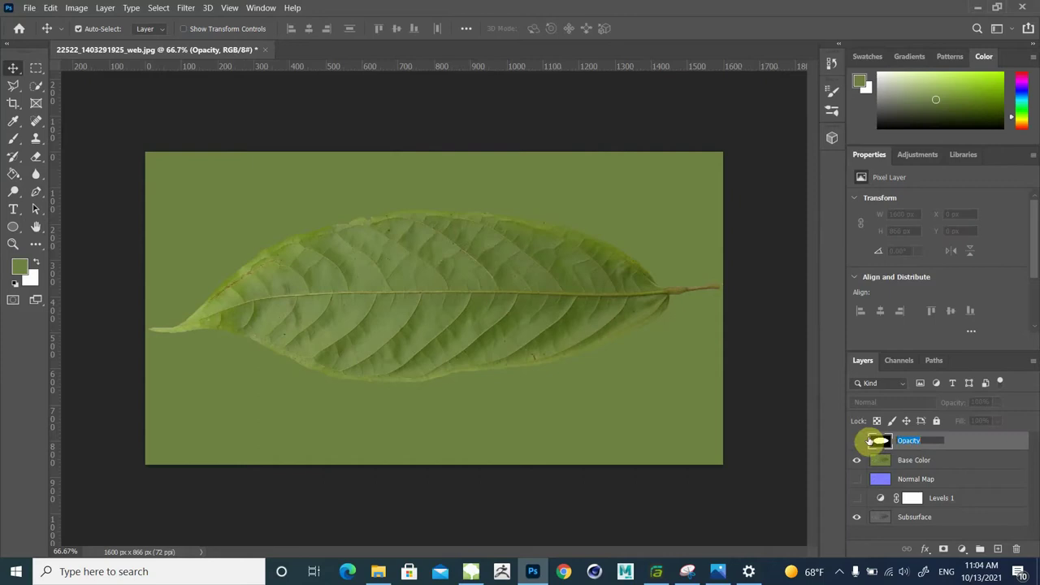
{"action": "left_click", "coordinate": [856, 440]}
{"action": "left_click", "coordinate": [857, 460]}
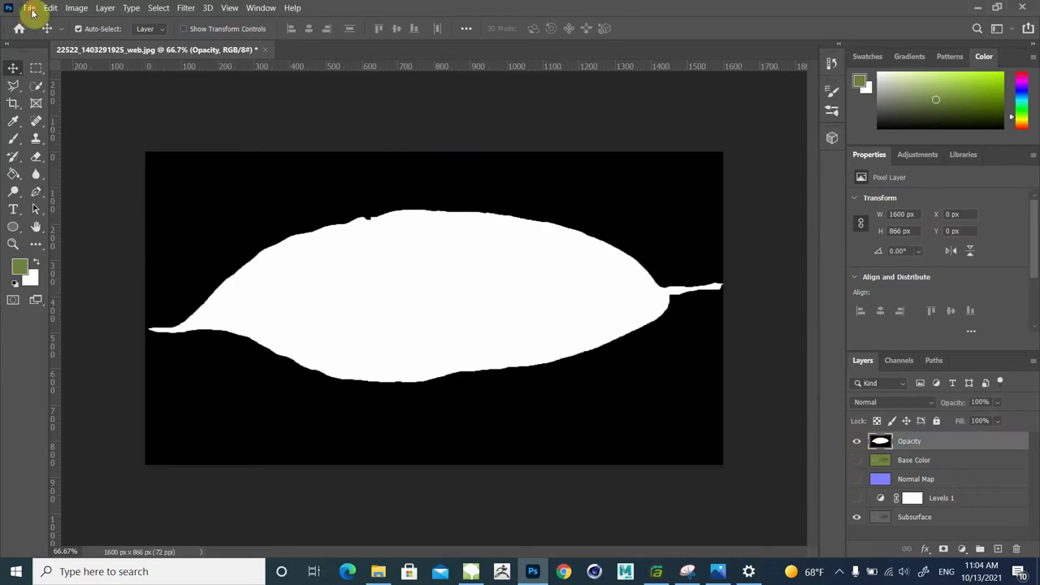
Step: Save the mask on the computer as a JPEG named Opacity in the Texture1 folder
{"action": "left_click", "coordinate": [30, 8]}
{"action": "left_click", "coordinate": [41, 164]}
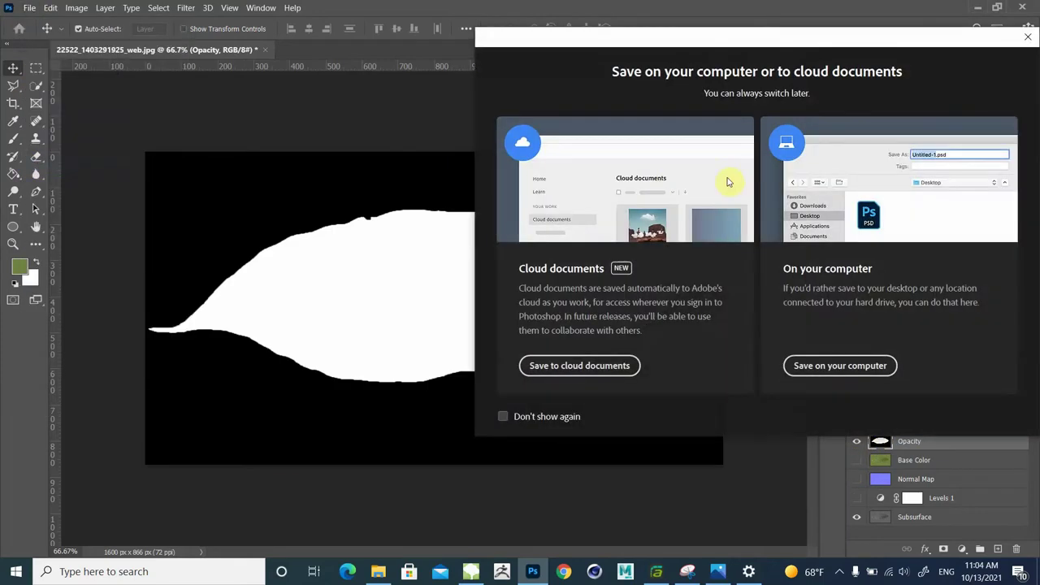
{"action": "left_click", "coordinate": [845, 369]}
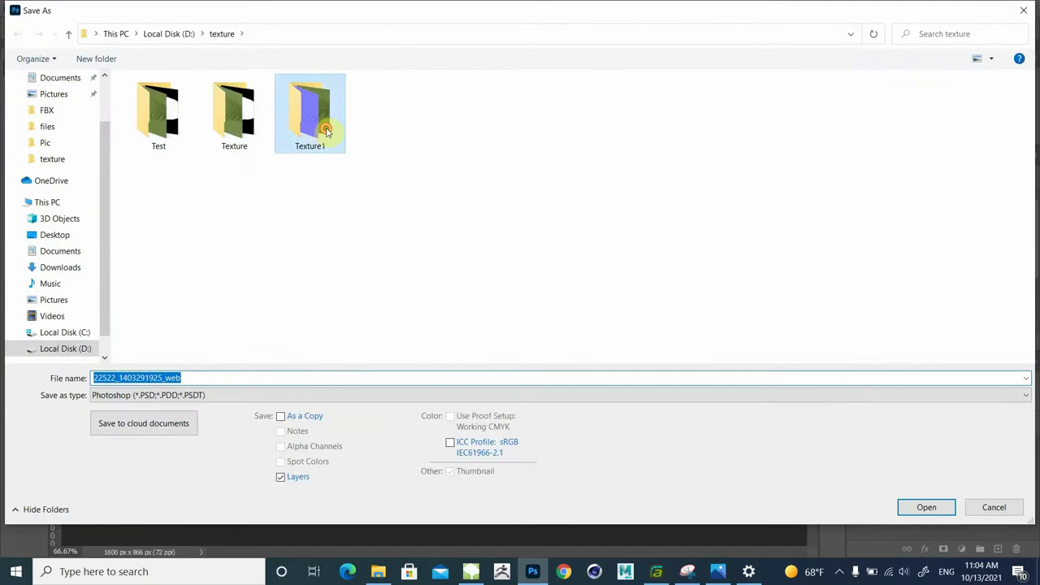
{"action": "double_click", "coordinate": [321, 130]}
{"action": "double_click", "coordinate": [178, 377]}
{"action": "type", "text": "Texture1"}
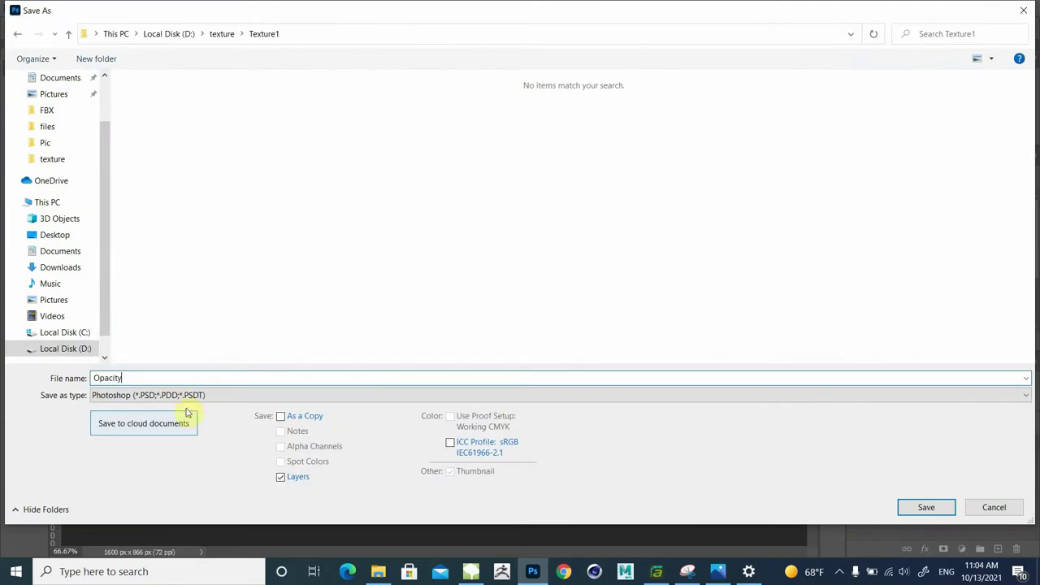
{"action": "left_click", "coordinate": [194, 395]}
{"action": "left_click", "coordinate": [143, 251]}
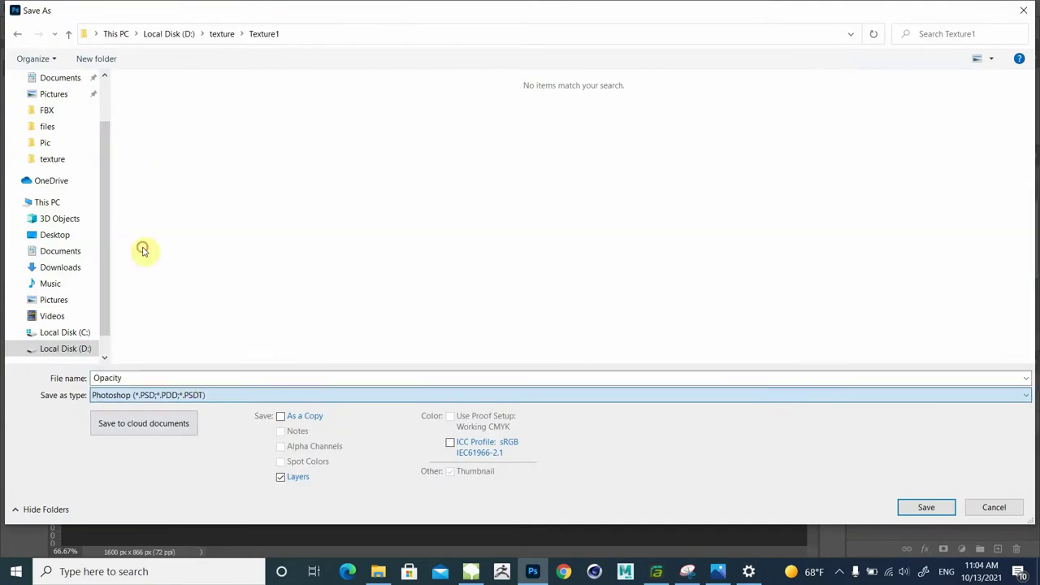
{"action": "left_click", "coordinate": [925, 507]}
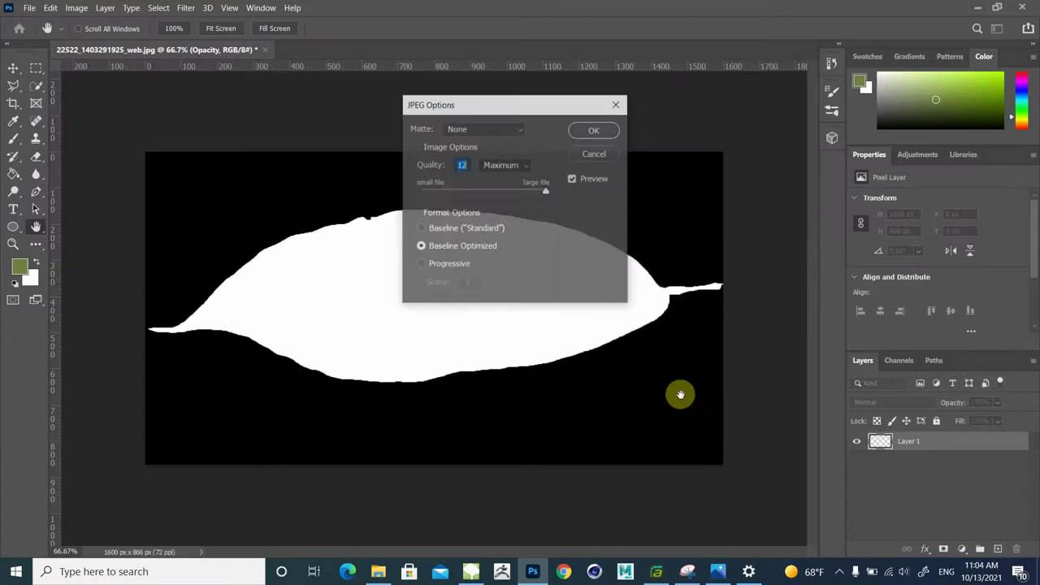
{"action": "left_click", "coordinate": [590, 132]}
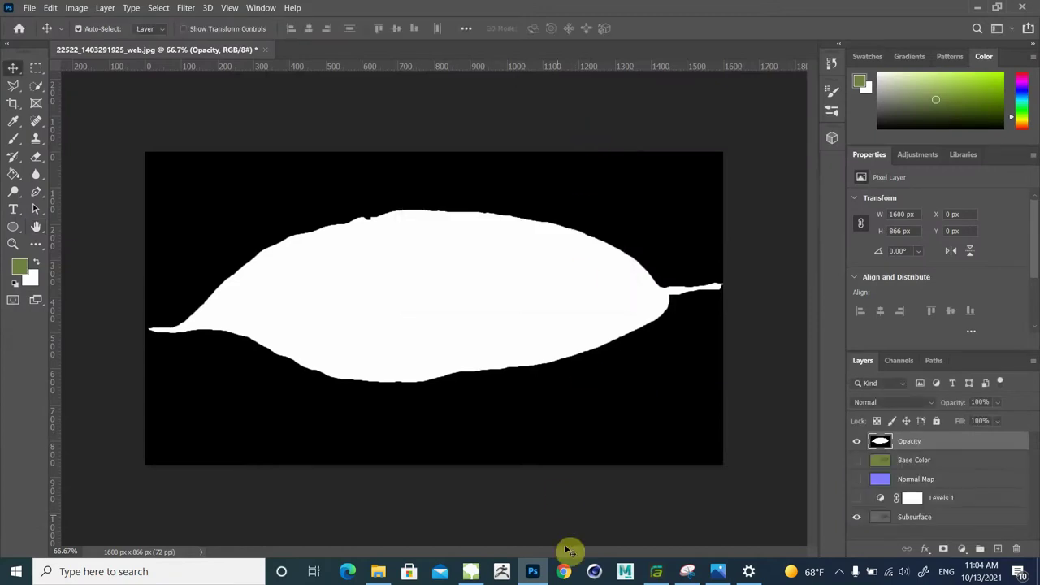
{"action": "left_click", "coordinate": [470, 574]}
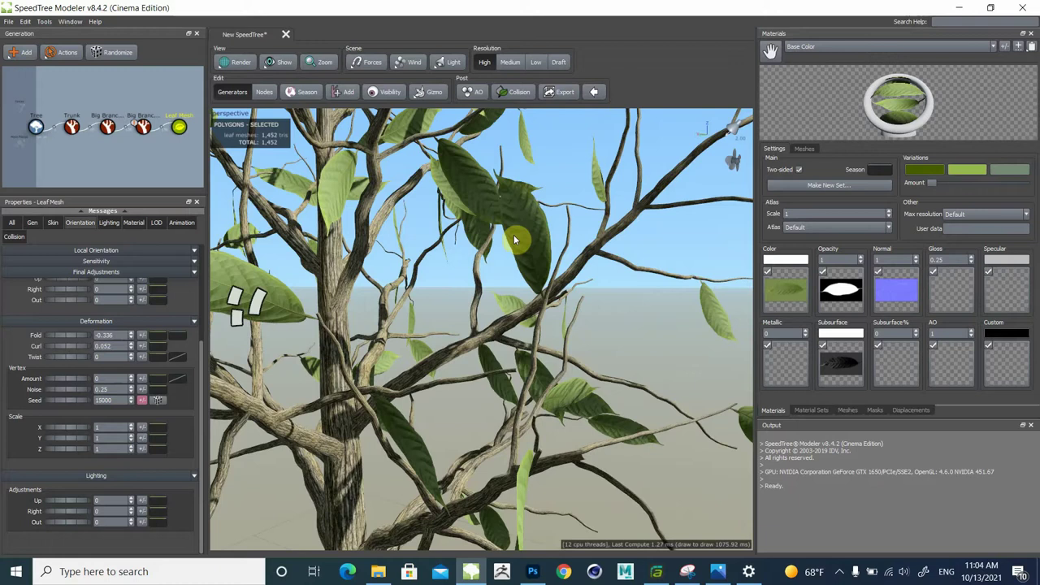
Step: Remove the Base Color material from the materials list, leaving the leaves as plain white cards
{"action": "left_click", "coordinate": [1001, 51]}
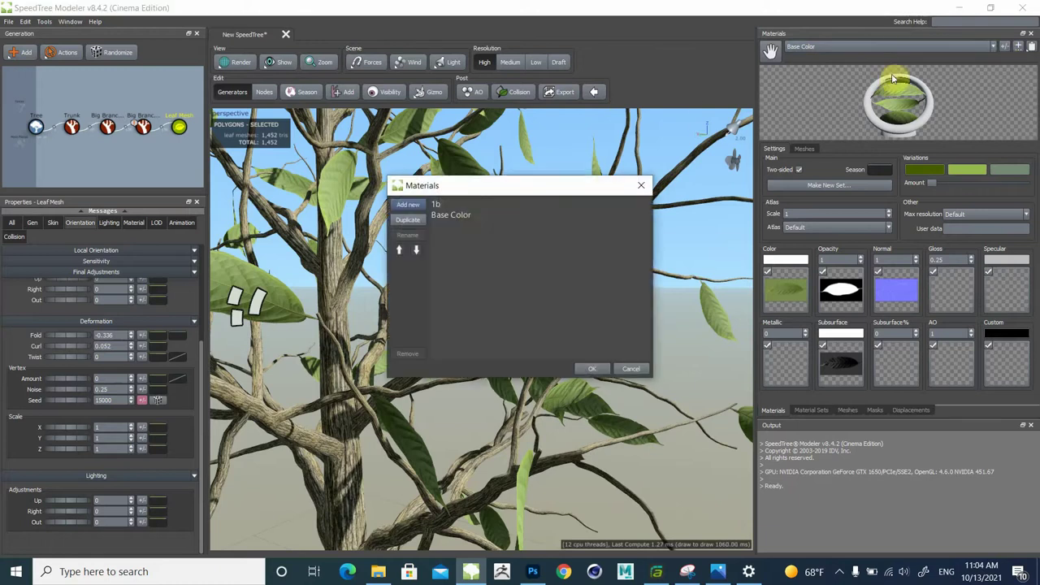
{"action": "left_click", "coordinate": [464, 214]}
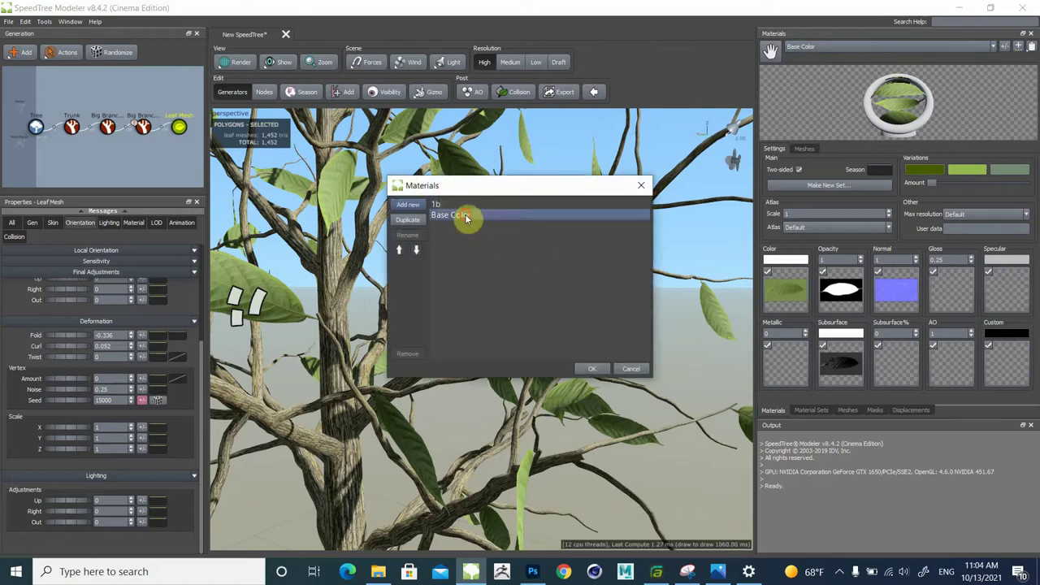
{"action": "left_click", "coordinate": [403, 355]}
{"action": "left_click", "coordinate": [573, 370]}
{"action": "scroll", "coordinate": [529, 271], "scroll_direction": "down", "scroll_amount": 5}
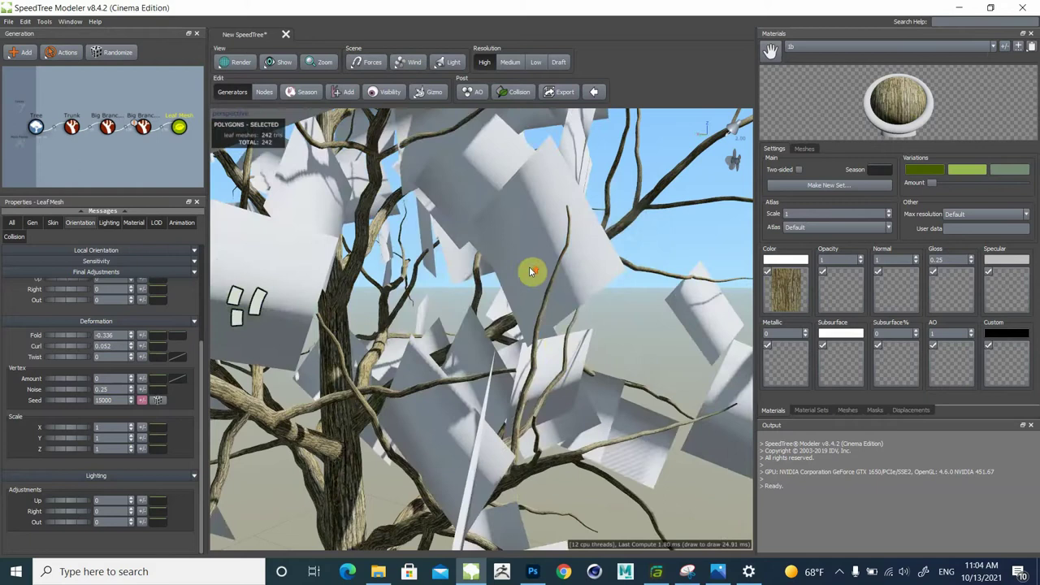
{"action": "left_click_drag", "start_coordinate": [521, 236], "coordinate": [493, 260]}
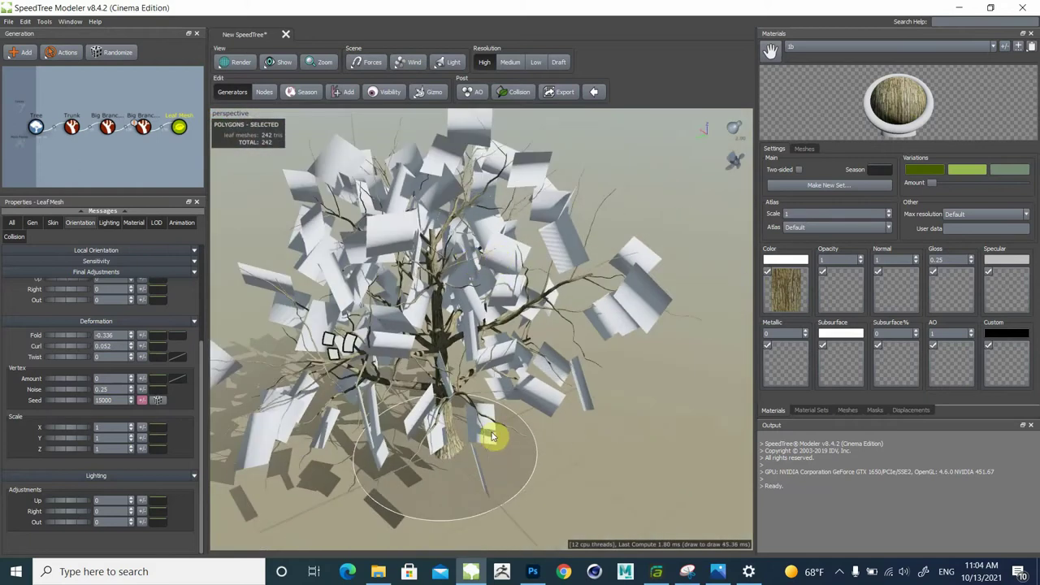
{"action": "left_click_drag", "start_coordinate": [488, 250], "coordinate": [568, 219]}
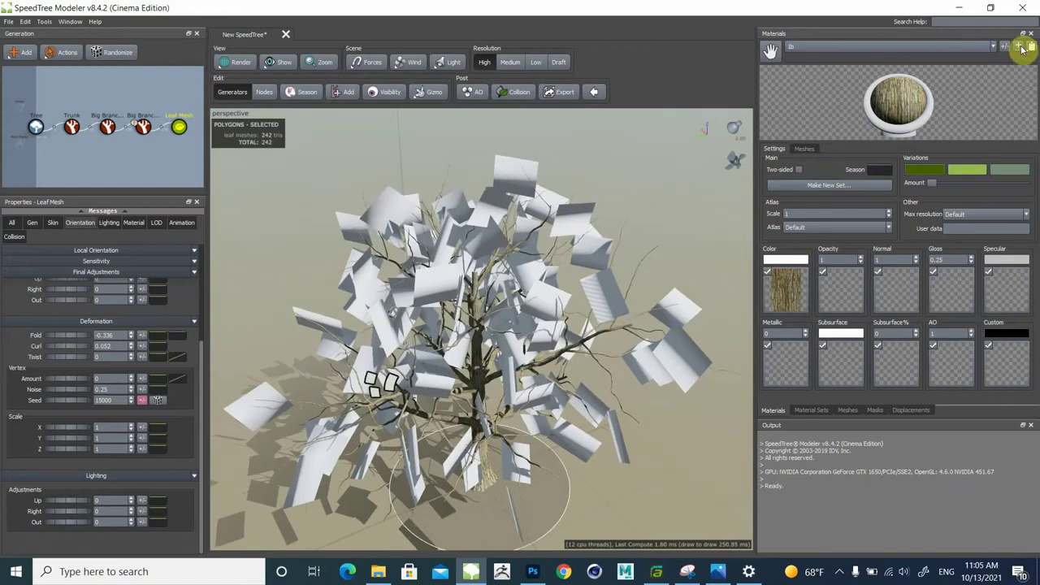
Step: Add a new material using Base Color.jpg from Texture1 as its colour map
{"action": "left_click", "coordinate": [1022, 50]}
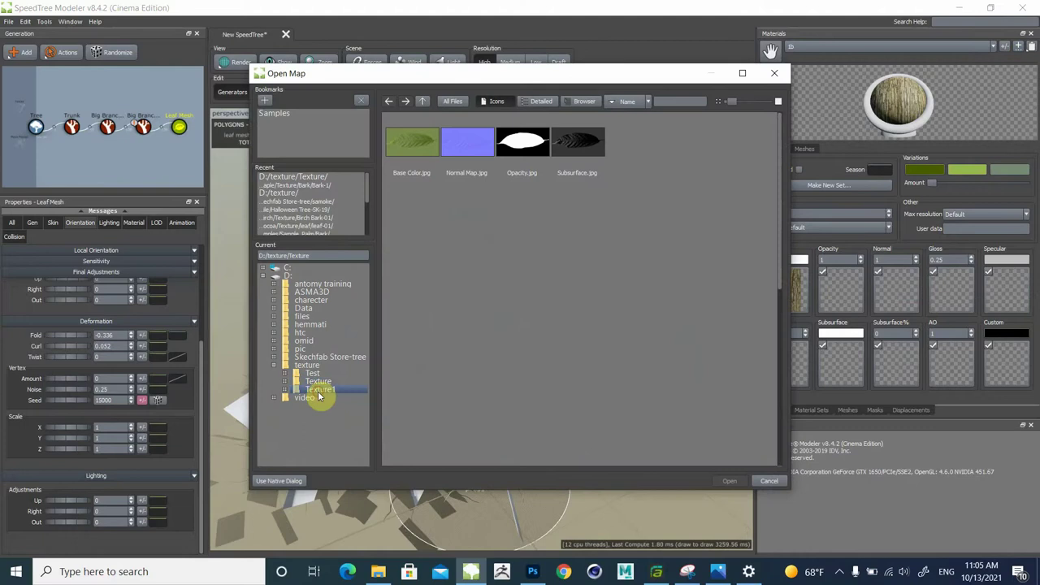
{"action": "left_click", "coordinate": [319, 391]}
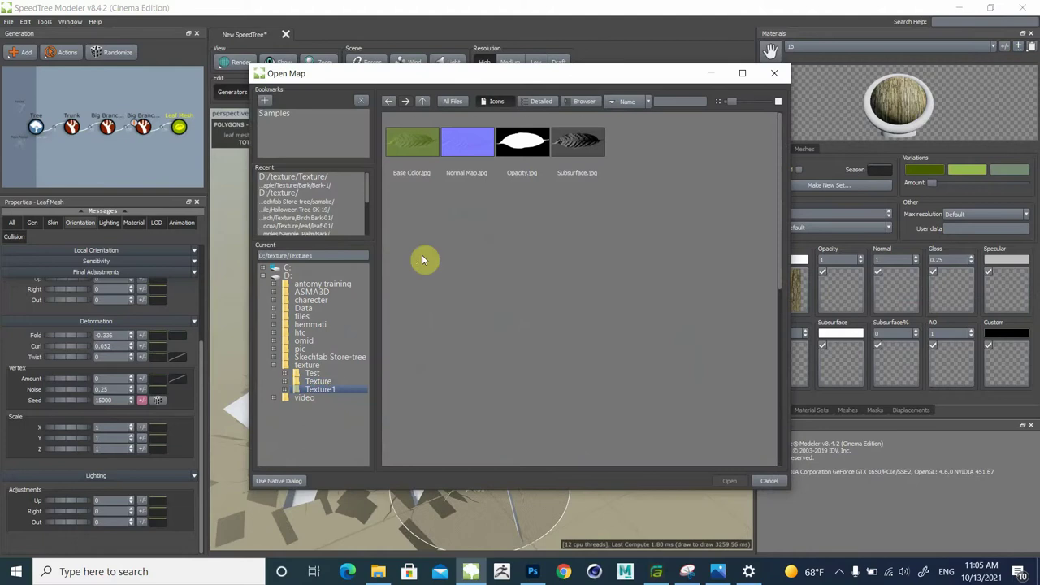
{"action": "left_click", "coordinate": [263, 276]}
{"action": "double_click", "coordinate": [418, 142]}
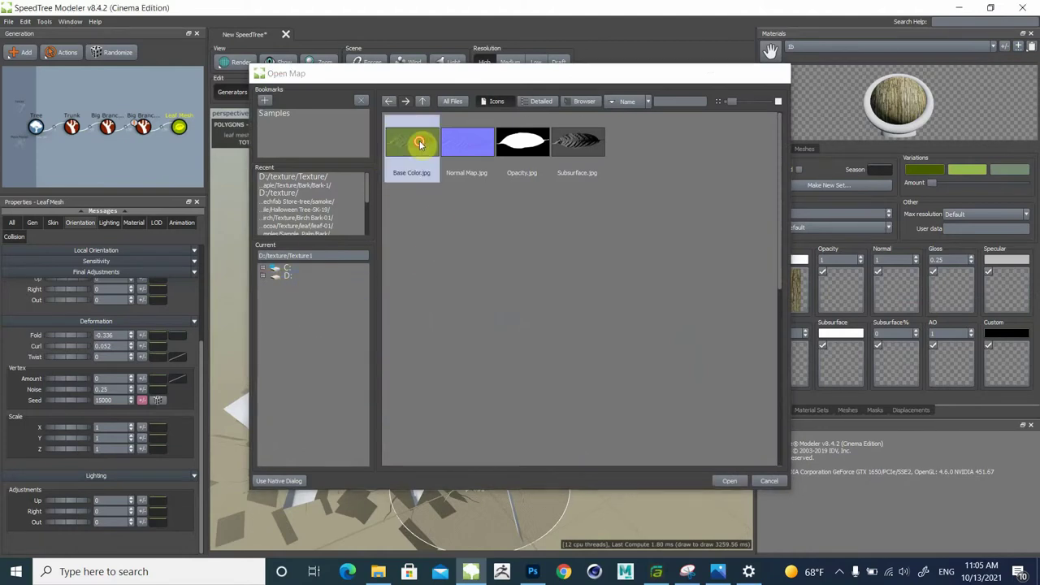
Step: Assign Opacity.jpg, Normal Map.jpg and Subsurface.jpg to the opacity, normal and subsurface slots
{"action": "left_click", "coordinate": [831, 294]}
{"action": "left_click", "coordinate": [845, 282]}
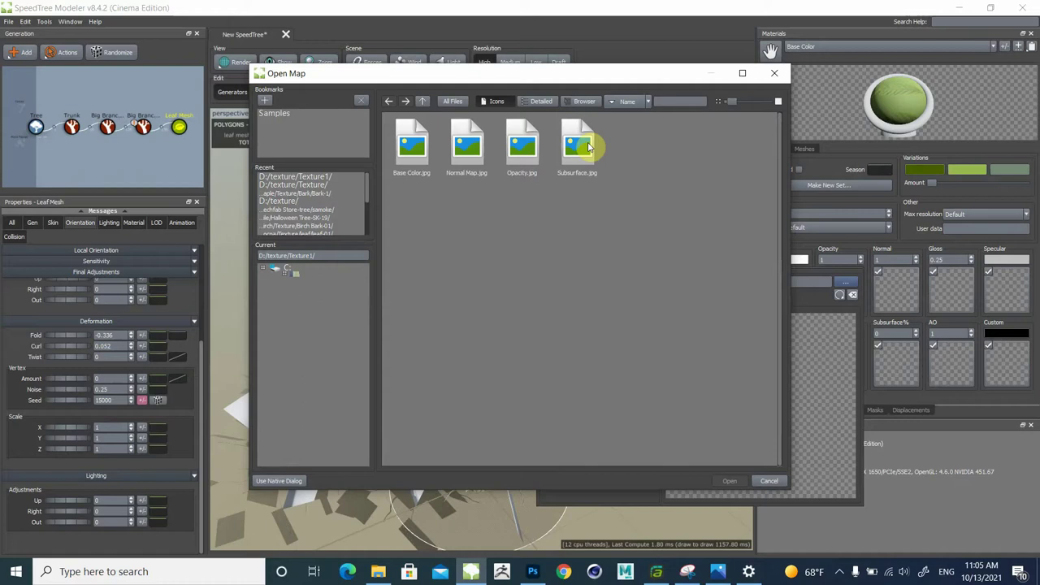
{"action": "double_click", "coordinate": [520, 144]}
{"action": "left_click", "coordinate": [896, 292]}
{"action": "left_click", "coordinate": [901, 282]}
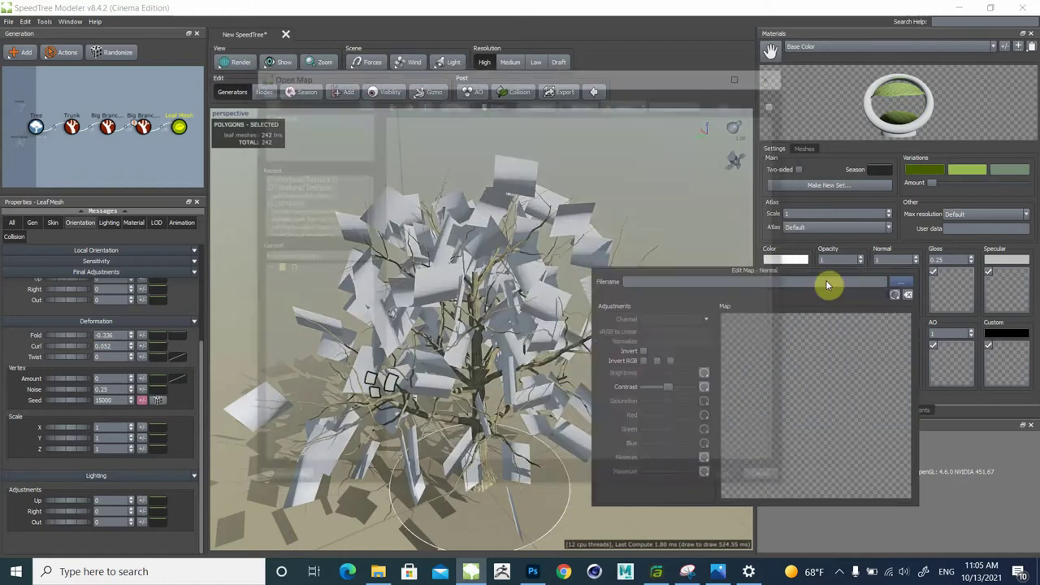
{"action": "double_click", "coordinate": [467, 142]}
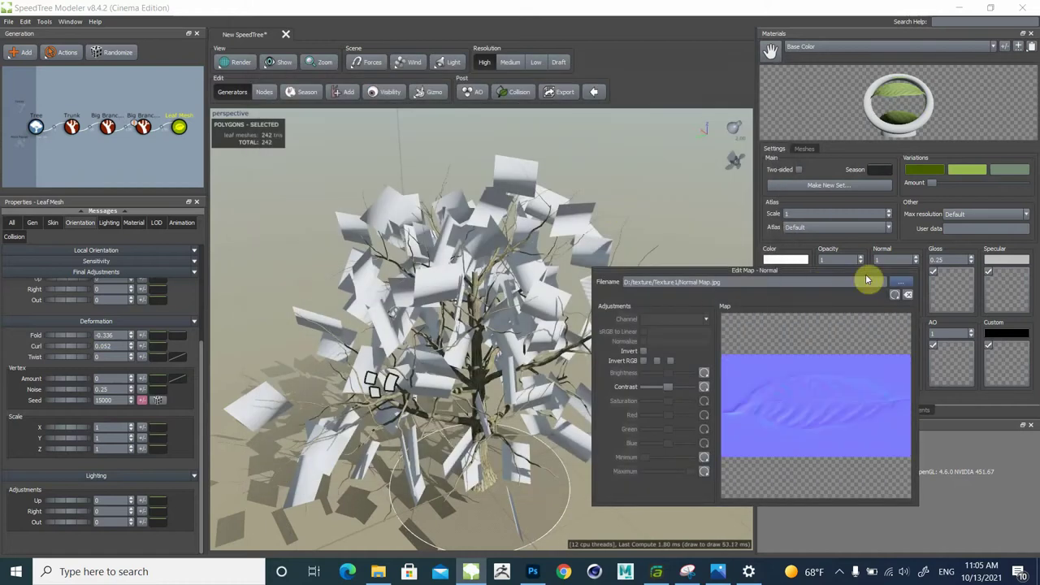
{"action": "left_click", "coordinate": [922, 203]}
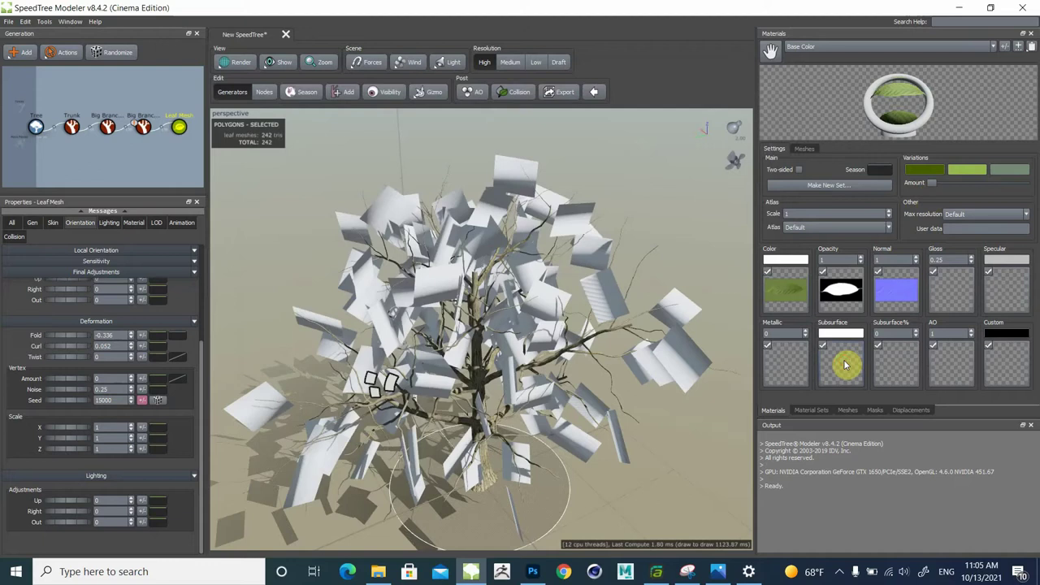
{"action": "left_click", "coordinate": [845, 366]}
{"action": "left_click", "coordinate": [846, 323]}
{"action": "double_click", "coordinate": [588, 144]}
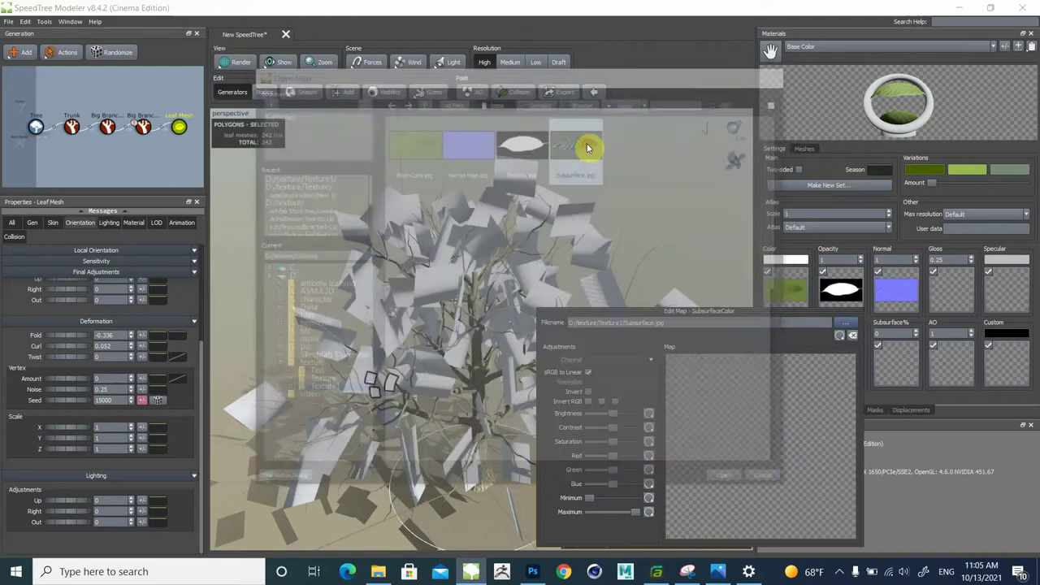
{"action": "left_click", "coordinate": [803, 247]}
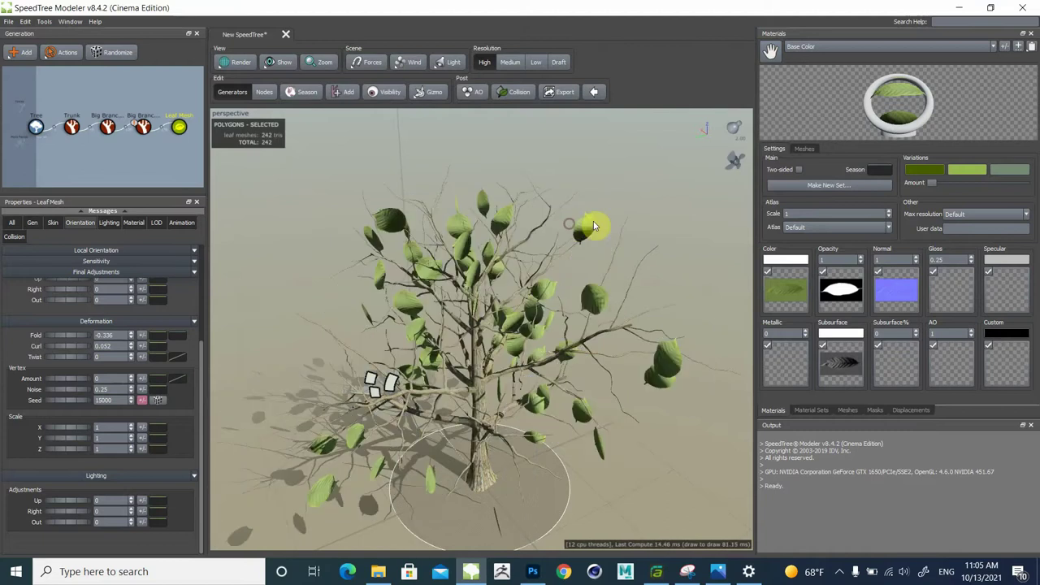
{"action": "left_click_drag", "start_coordinate": [621, 225], "coordinate": [622, 186]}
{"action": "scroll", "coordinate": [623, 186], "scroll_direction": "up", "scroll_amount": 5}
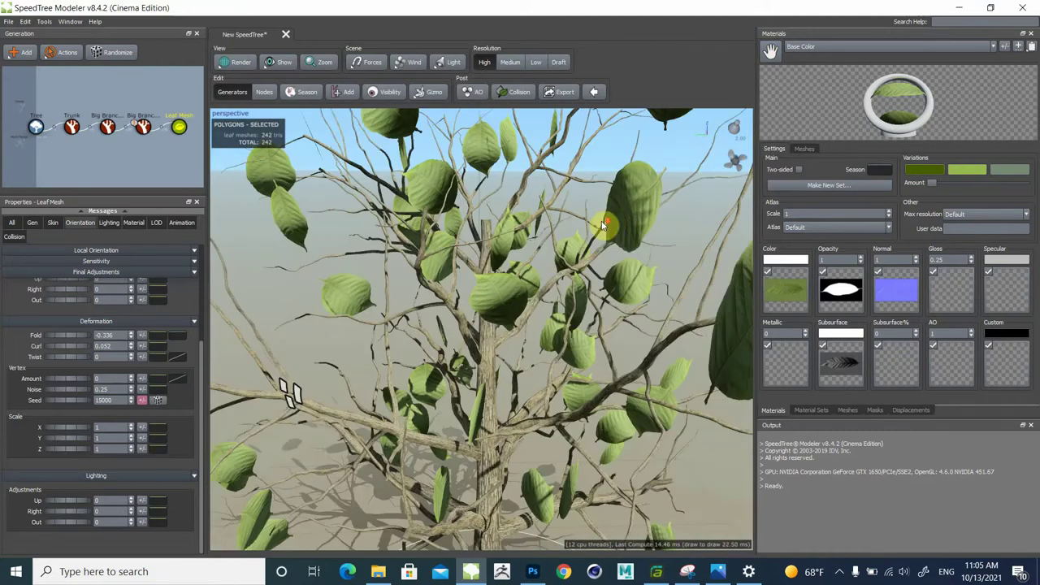
{"action": "left_click_drag", "start_coordinate": [591, 217], "coordinate": [650, 211]}
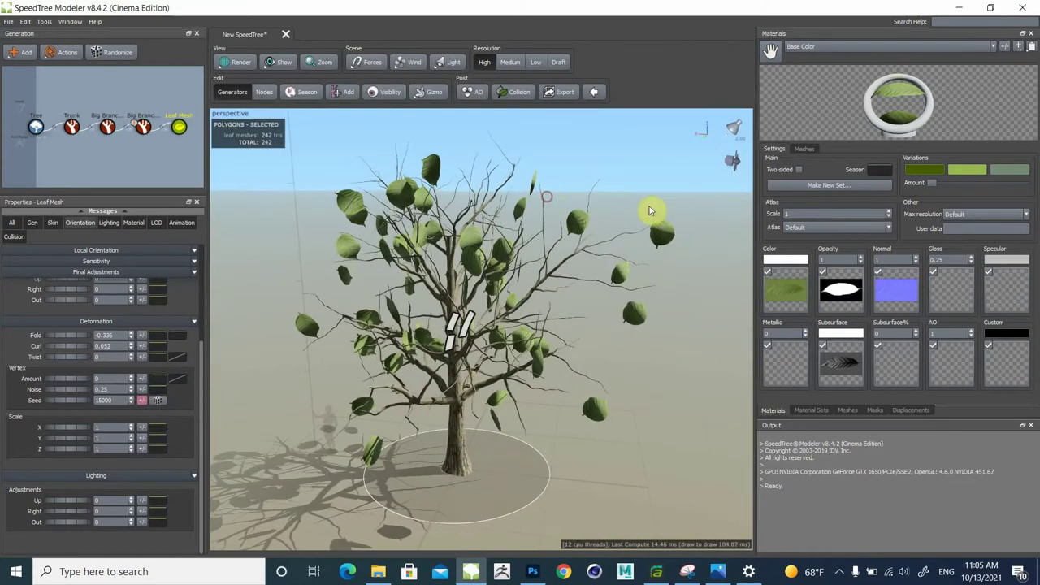
Step: In the material's cutout editor, pull the mesh corners in and add a left-tip point
{"action": "left_click", "coordinate": [803, 150]}
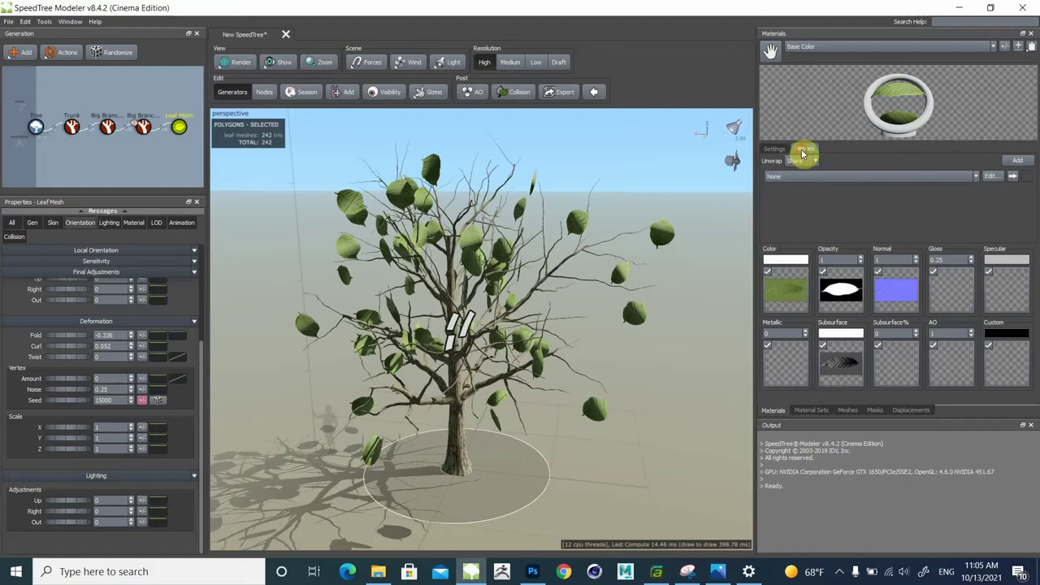
{"action": "left_click", "coordinate": [992, 178]}
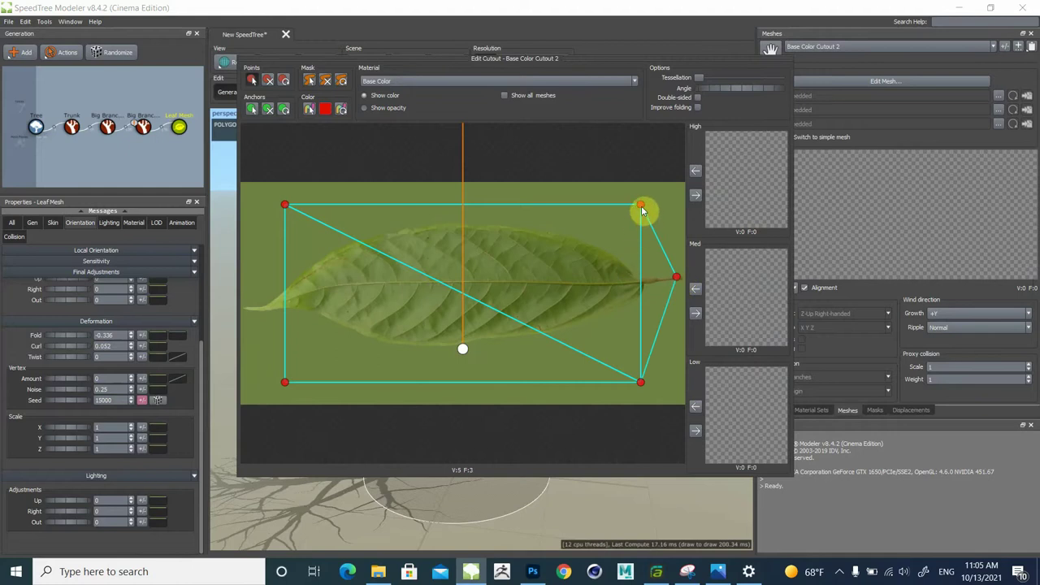
{"action": "left_click_drag", "start_coordinate": [641, 205], "coordinate": [527, 202]}
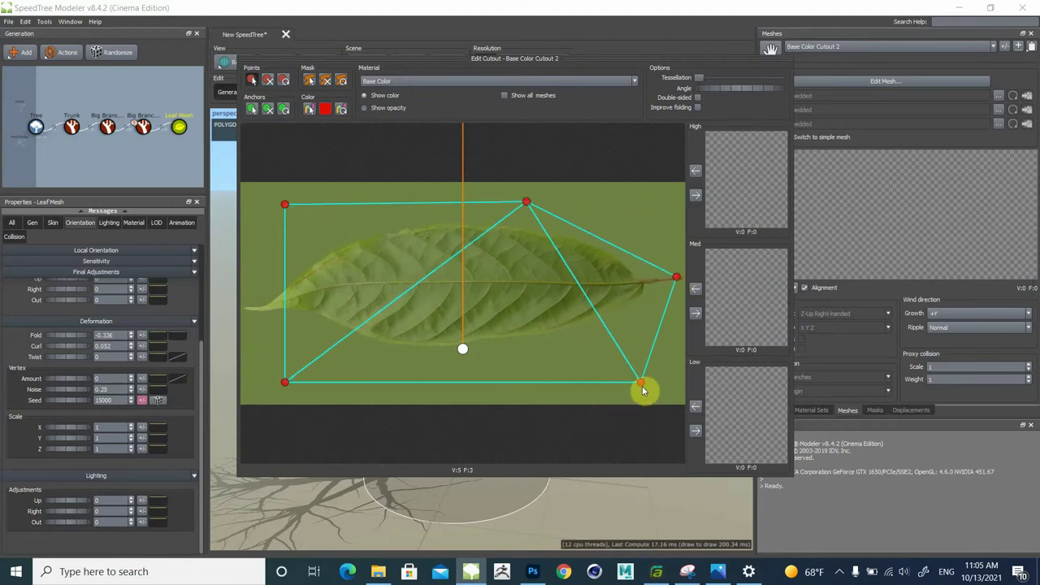
{"action": "left_click_drag", "start_coordinate": [642, 387], "coordinate": [533, 360]}
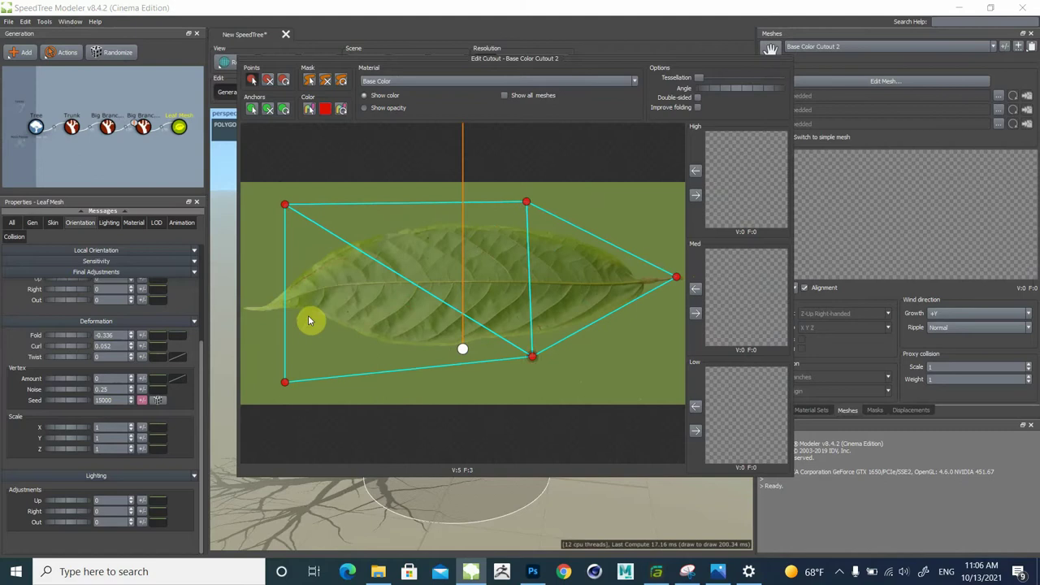
{"action": "left_click", "coordinate": [242, 308]}
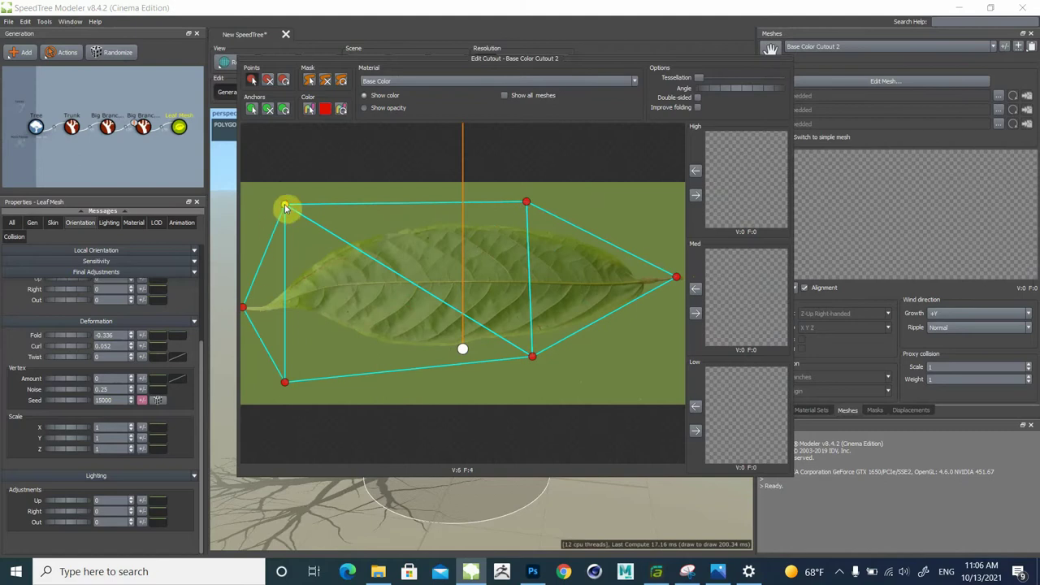
{"action": "left_click_drag", "start_coordinate": [285, 207], "coordinate": [307, 241]}
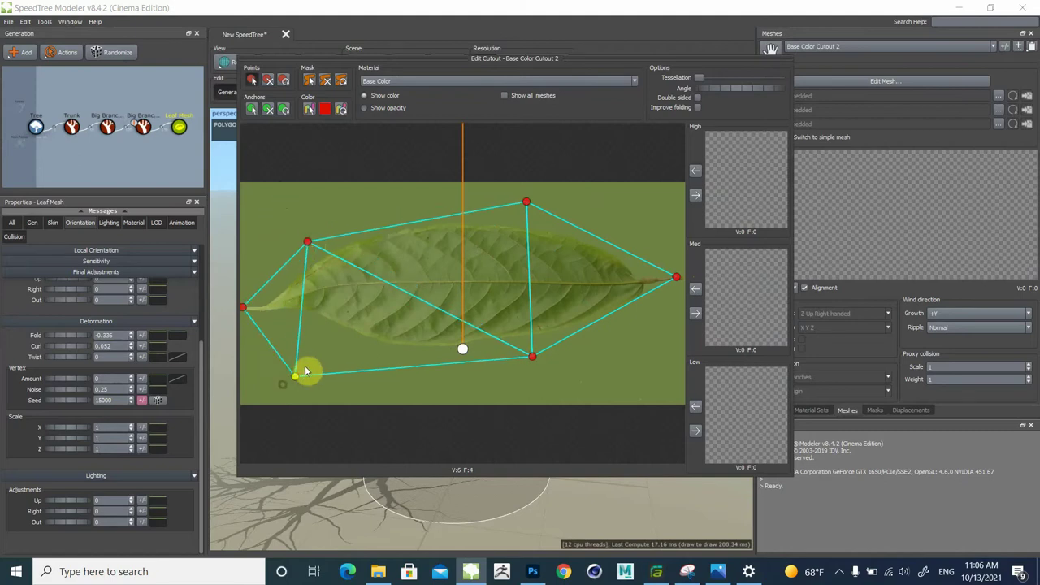
{"action": "left_click_drag", "start_coordinate": [305, 371], "coordinate": [303, 343]}
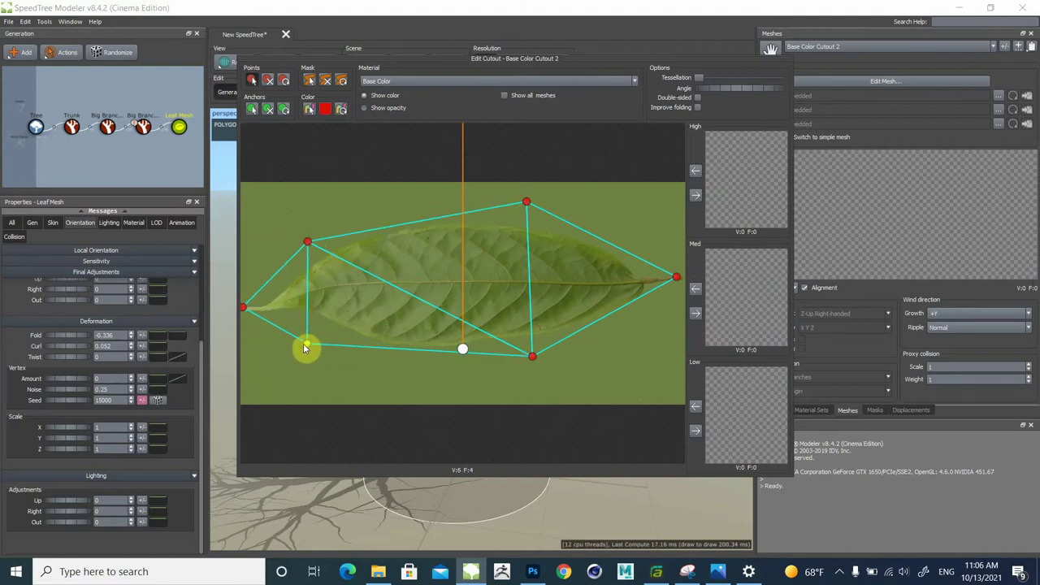
Step: Add edge and midrib points, align the axis to the right tip, and assign the mesh to High
{"action": "left_click", "coordinate": [421, 220]}
{"action": "left_click", "coordinate": [435, 351]}
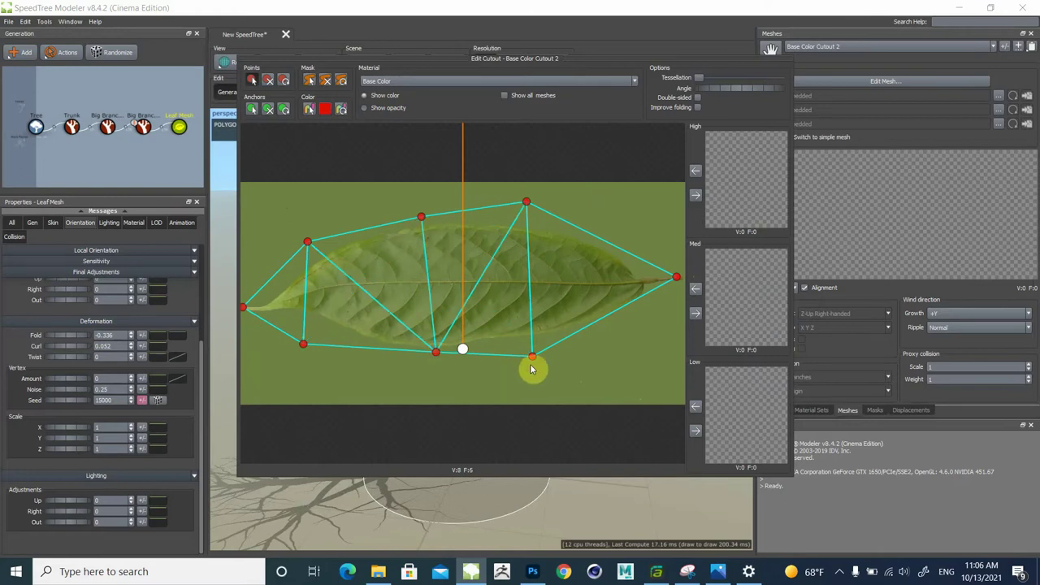
{"action": "left_click_drag", "start_coordinate": [533, 358], "coordinate": [589, 330]}
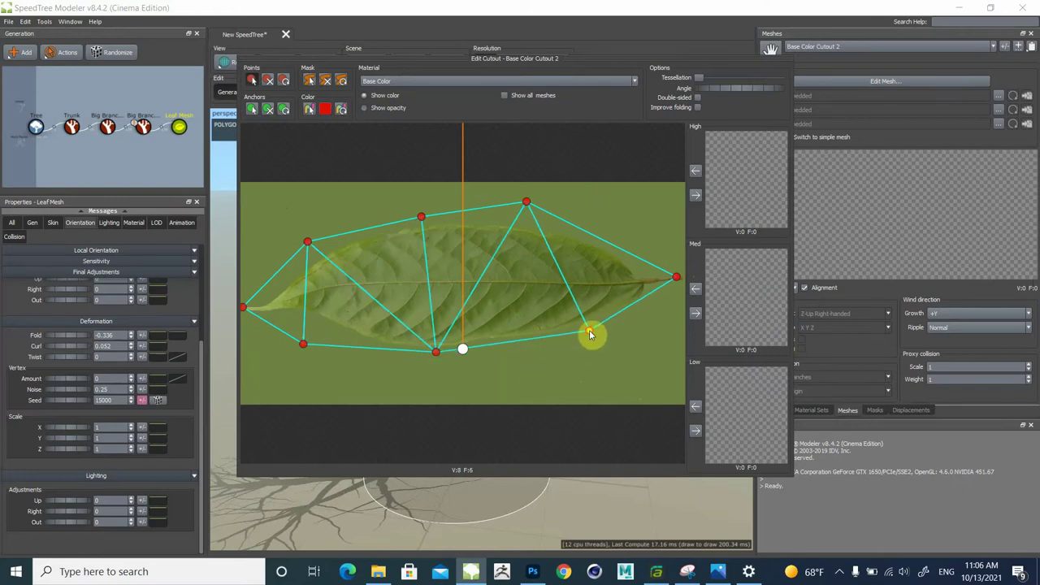
{"action": "left_click_drag", "start_coordinate": [526, 206], "coordinate": [578, 233]}
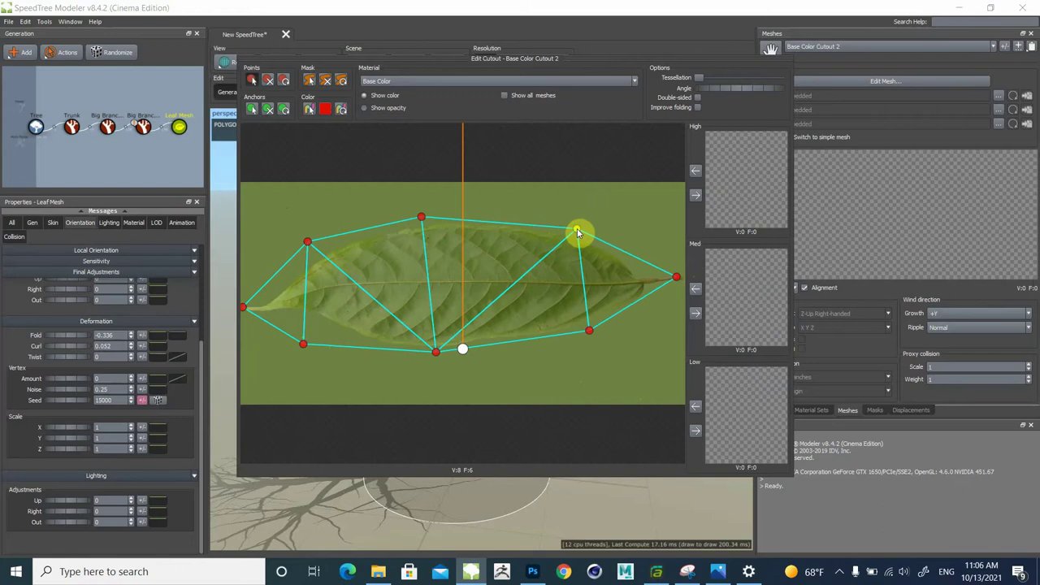
{"action": "left_click", "coordinate": [448, 284]}
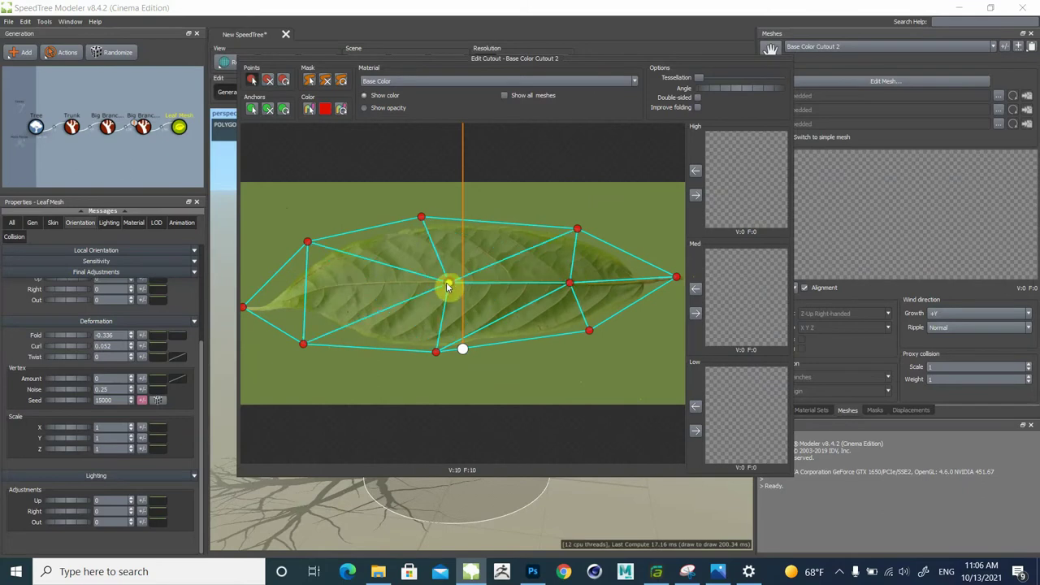
{"action": "left_click", "coordinate": [323, 289]}
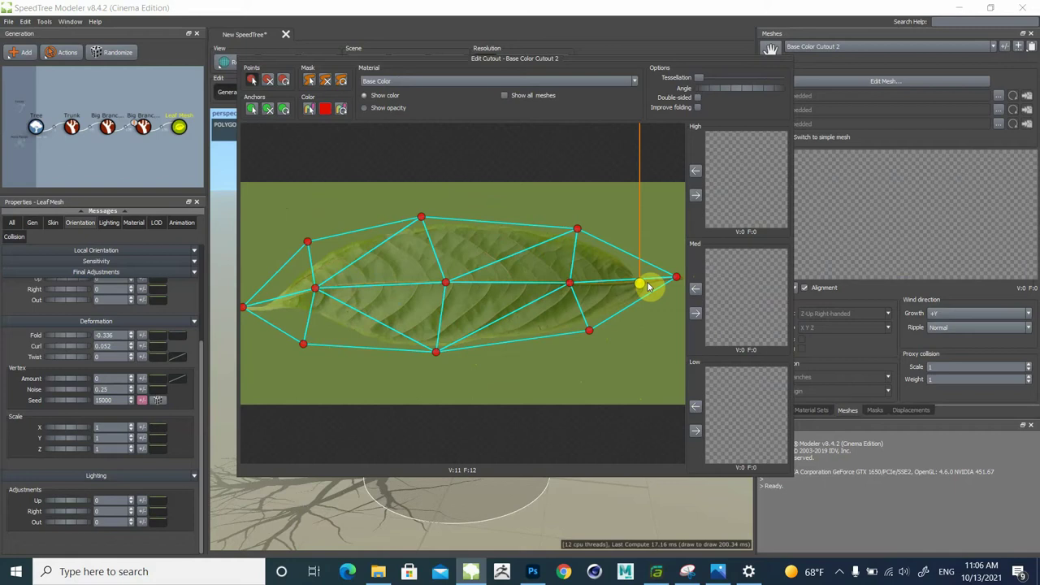
{"action": "left_click", "coordinate": [676, 278]}
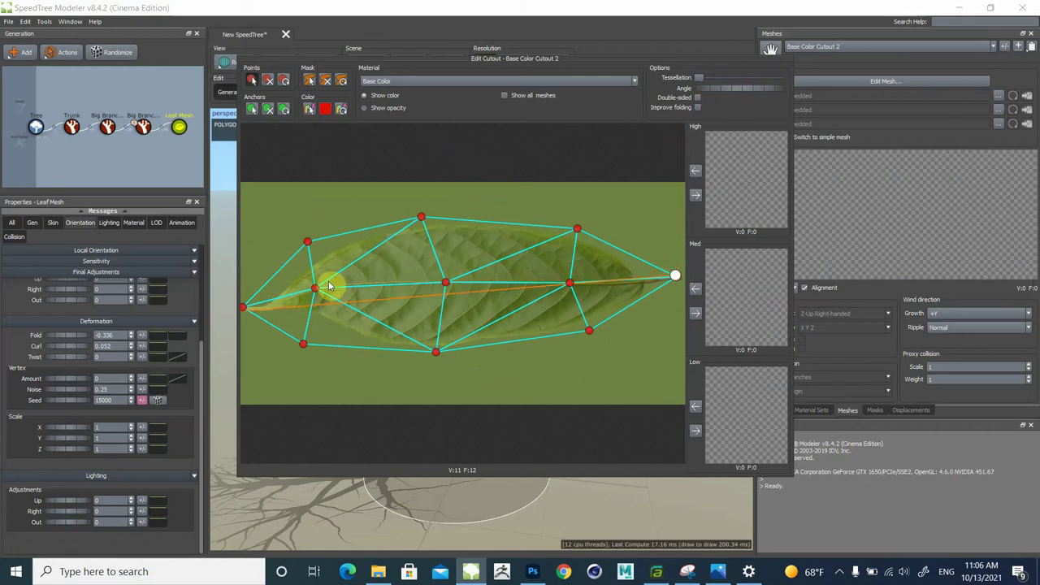
{"action": "left_click", "coordinate": [696, 197]}
Step: Close the cutout editor and zoom and orbit around the upper branches to inspect the leaves
{"action": "left_click", "coordinate": [639, 4]}
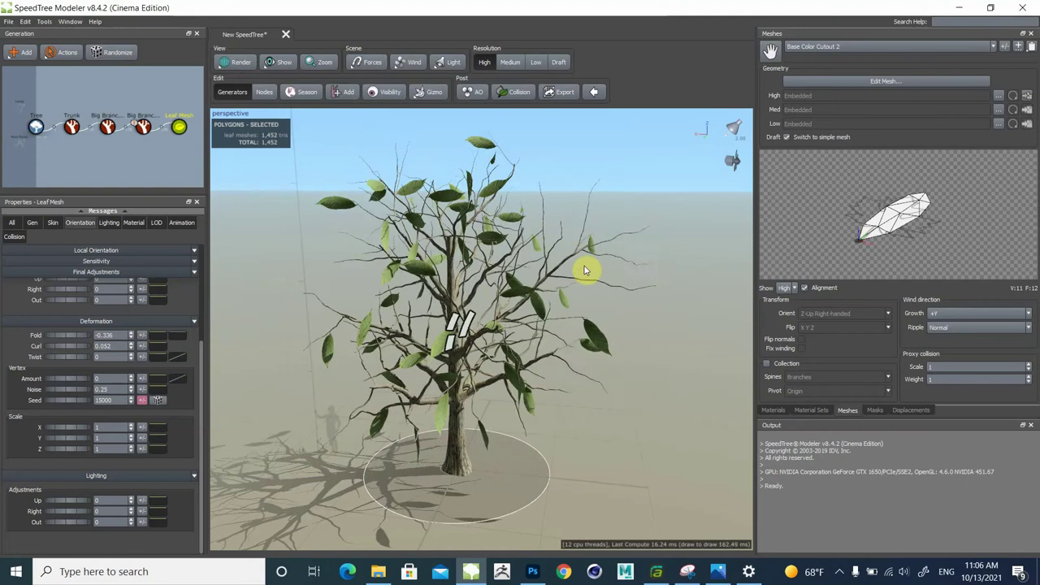
{"action": "scroll", "coordinate": [585, 269], "scroll_direction": "down", "scroll_amount": 2}
{"action": "scroll", "coordinate": [566, 260], "scroll_direction": "up", "scroll_amount": 5}
{"action": "scroll", "coordinate": [537, 231], "scroll_direction": "up", "scroll_amount": 5}
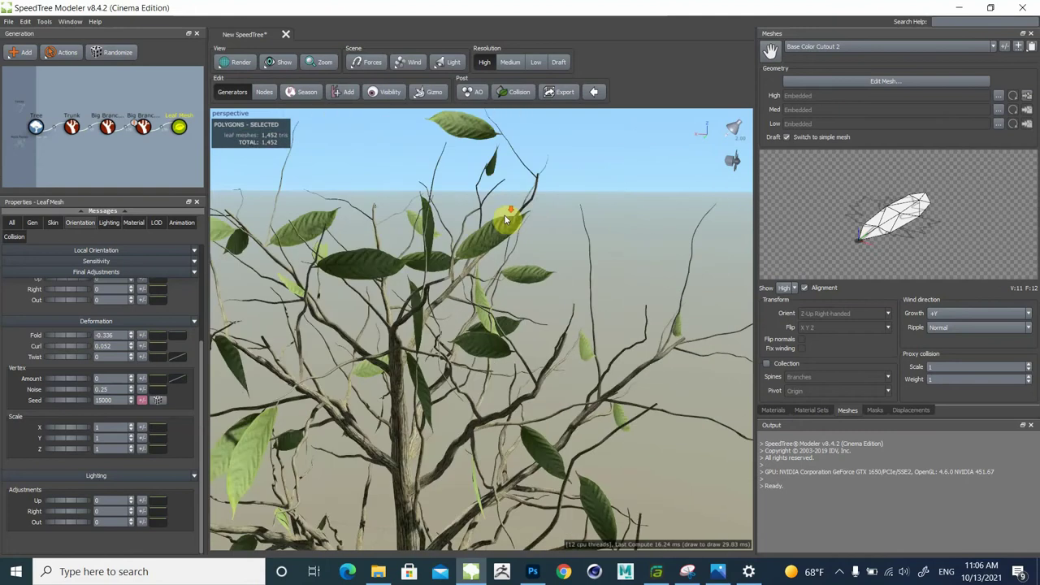
{"action": "scroll", "coordinate": [546, 216], "scroll_direction": "up", "scroll_amount": 5}
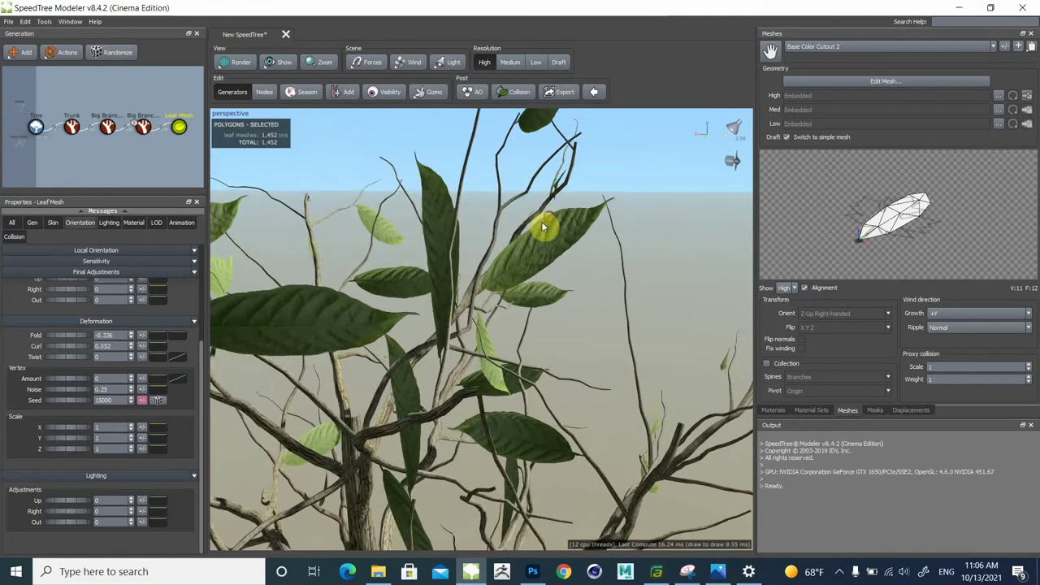
{"action": "left_click_drag", "start_coordinate": [502, 227], "coordinate": [479, 230]}
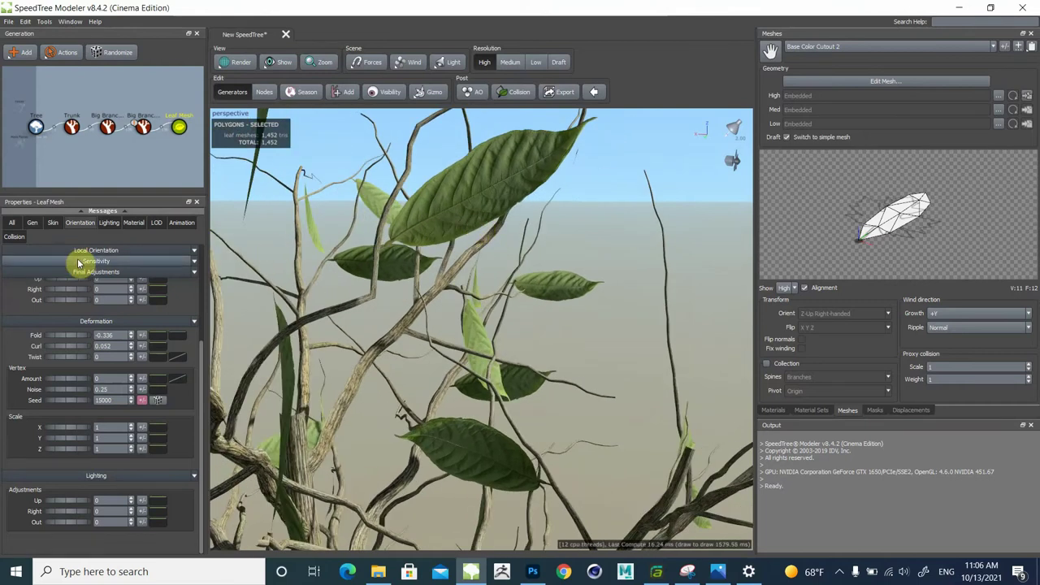
{"action": "left_click_drag", "start_coordinate": [417, 235], "coordinate": [437, 234]}
Step: Shrink the leaves to size 2.618 and set orientation Fold 0.246 and Face 0.478
{"action": "left_click", "coordinate": [455, 255]}
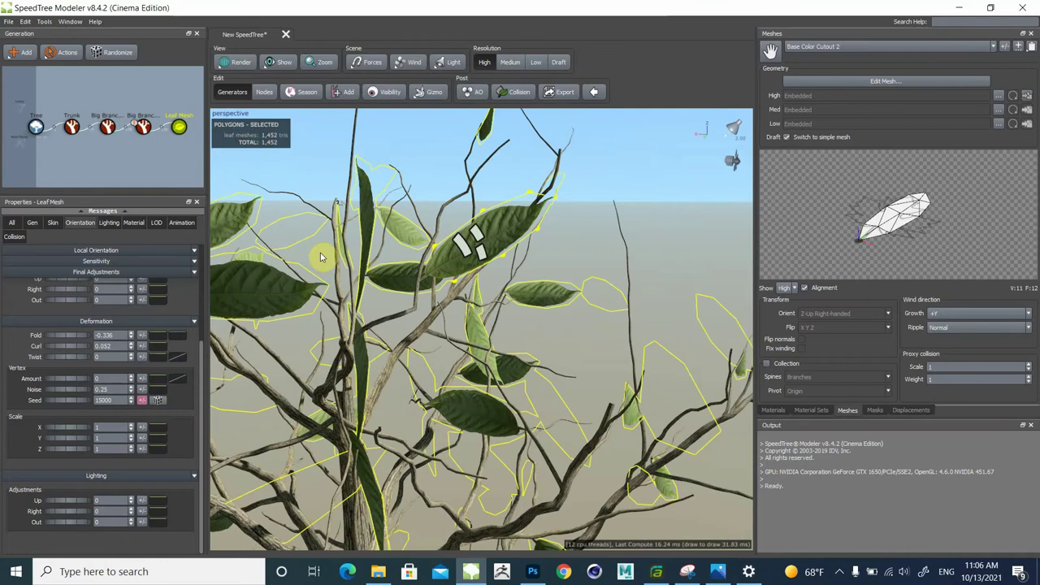
{"action": "left_click", "coordinate": [52, 222]}
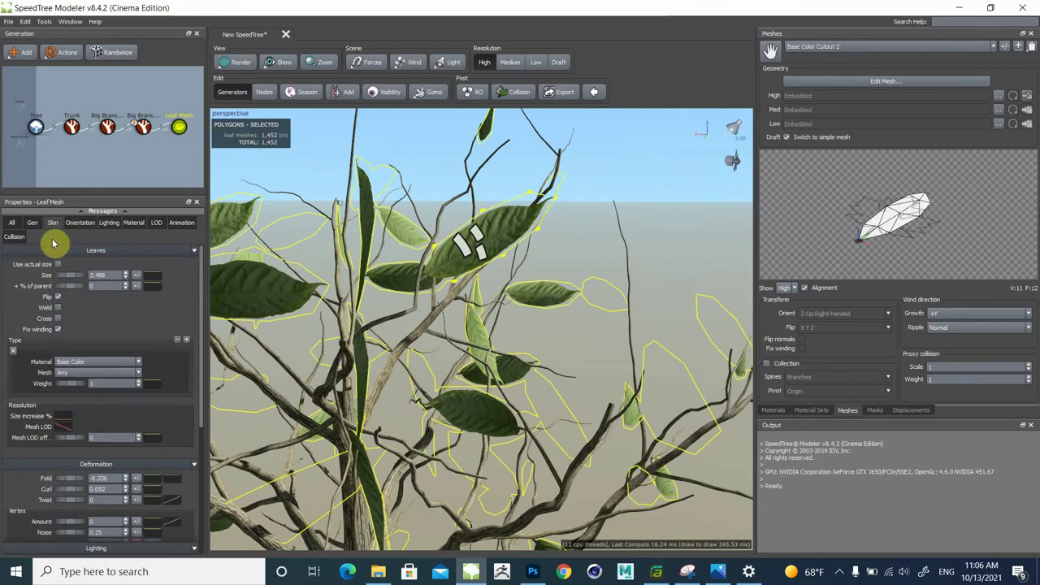
{"action": "left_click_drag", "start_coordinate": [73, 278], "coordinate": [44, 274]}
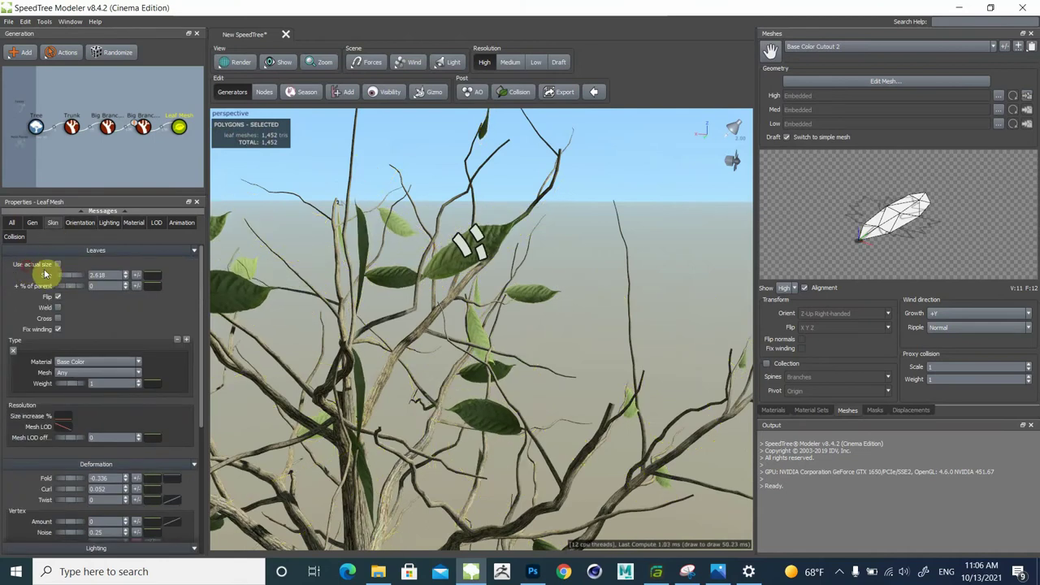
{"action": "left_click", "coordinate": [79, 223]}
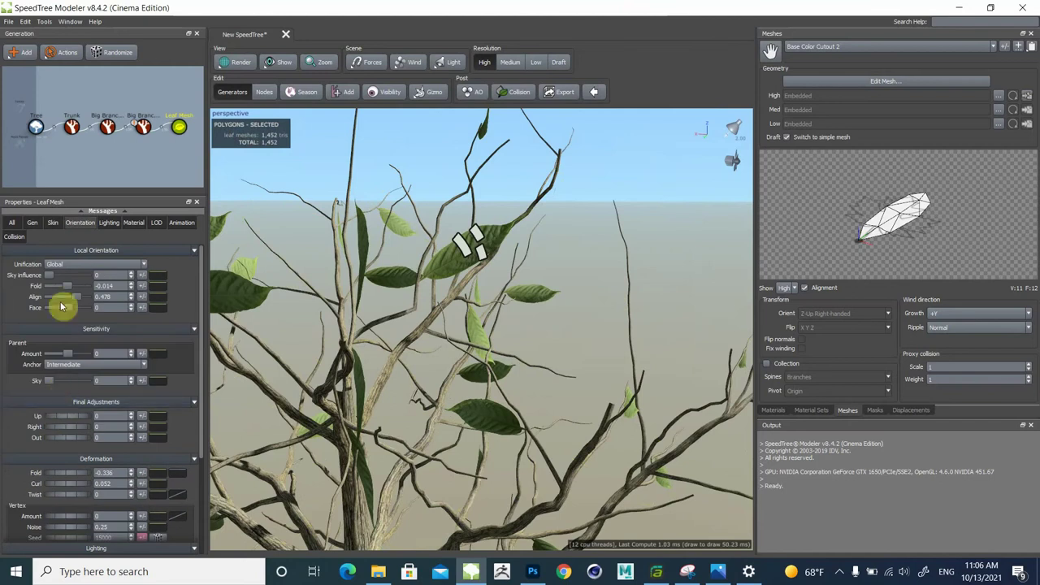
{"action": "left_click_drag", "start_coordinate": [68, 286], "coordinate": [75, 305]}
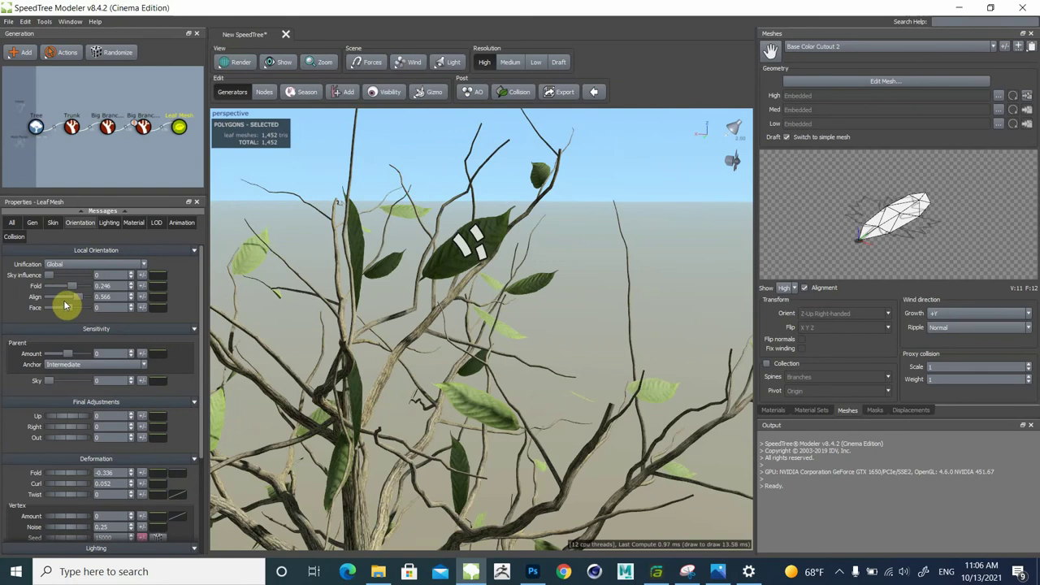
{"action": "left_click_drag", "start_coordinate": [71, 312], "coordinate": [77, 309]}
{"action": "mouse_move", "coordinate": [392, 325]}
{"action": "left_mouse_down"}
{"action": "mouse_move", "coordinate": [420, 308]}
{"action": "mouse_move", "coordinate": [383, 308]}
{"action": "left_mouse_up"}
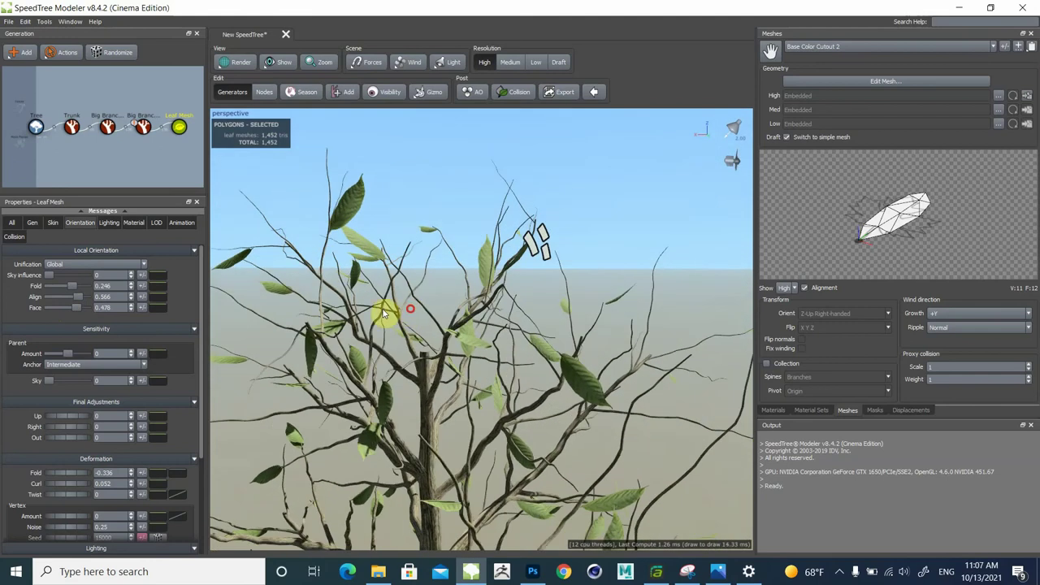
Step: Raise the leaf generation Number to 3 for 4,356 leaf triangles, then deselect the generator
{"action": "left_click", "coordinate": [32, 223]}
{"action": "left_click_drag", "start_coordinate": [68, 292], "coordinate": [83, 292]}
{"action": "scroll", "coordinate": [448, 344], "scroll_direction": "down", "scroll_amount": 3}
{"action": "left_click_drag", "start_coordinate": [448, 344], "coordinate": [430, 268]}
{"action": "left_click", "coordinate": [701, 253]}
{"action": "left_click_drag", "start_coordinate": [611, 255], "coordinate": [581, 273]}
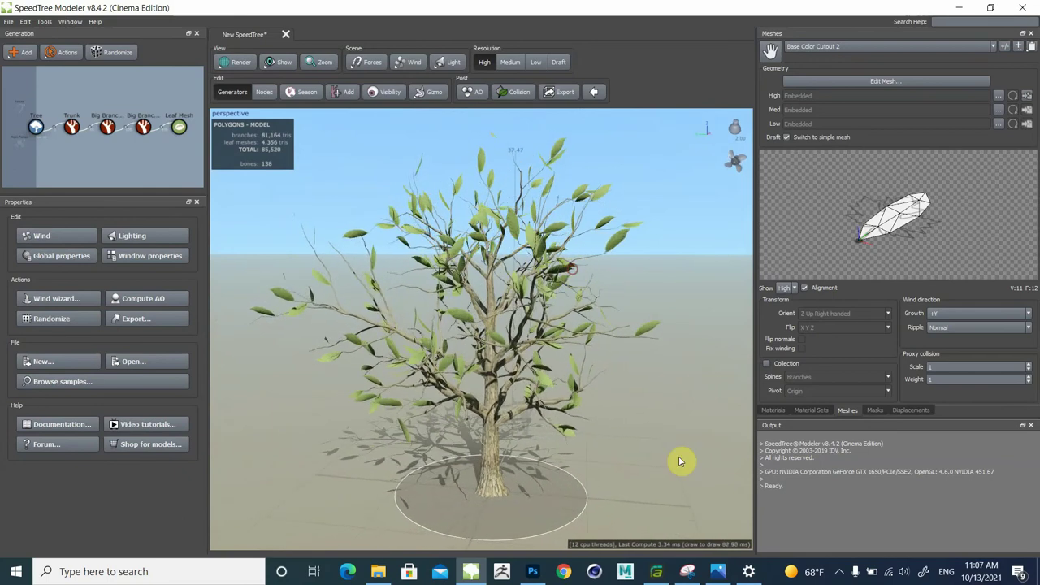